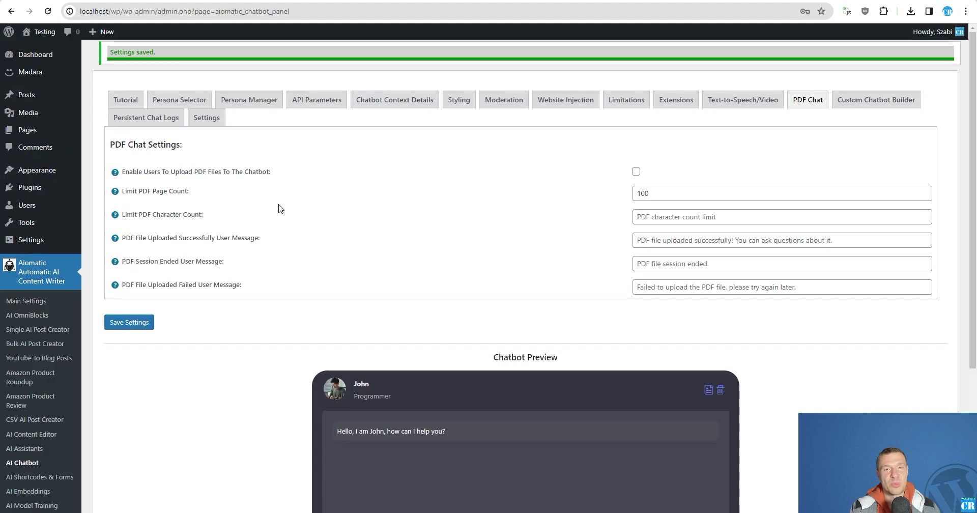
Examine the chatbot's PDF Chat settings and the chatbot preview beneath them
scroll(278, 209, "down", 3)
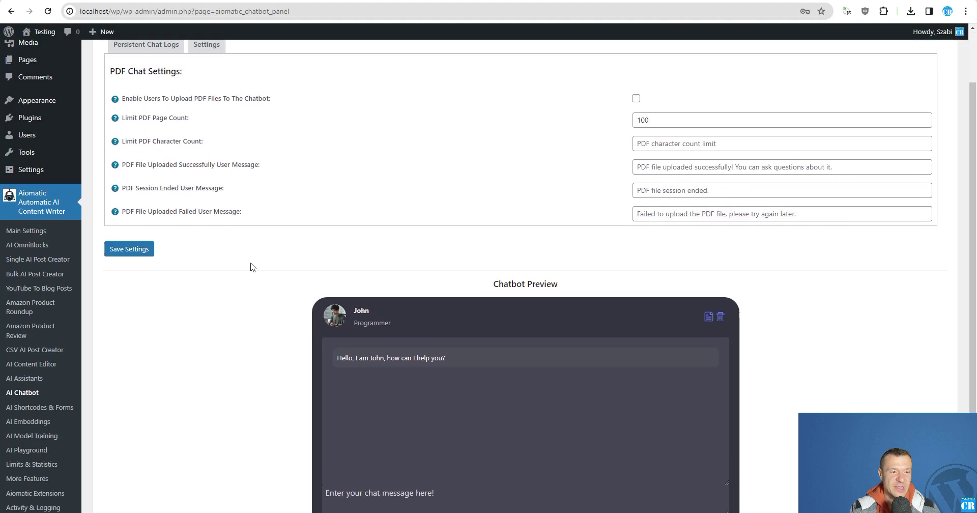
scroll(392, 289, "up", 3)
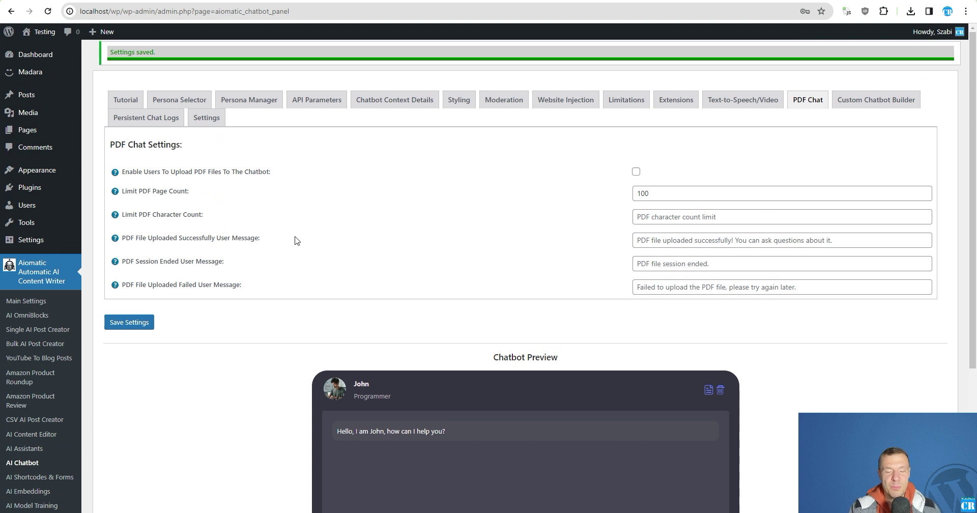
scroll(296, 240, "down", 3)
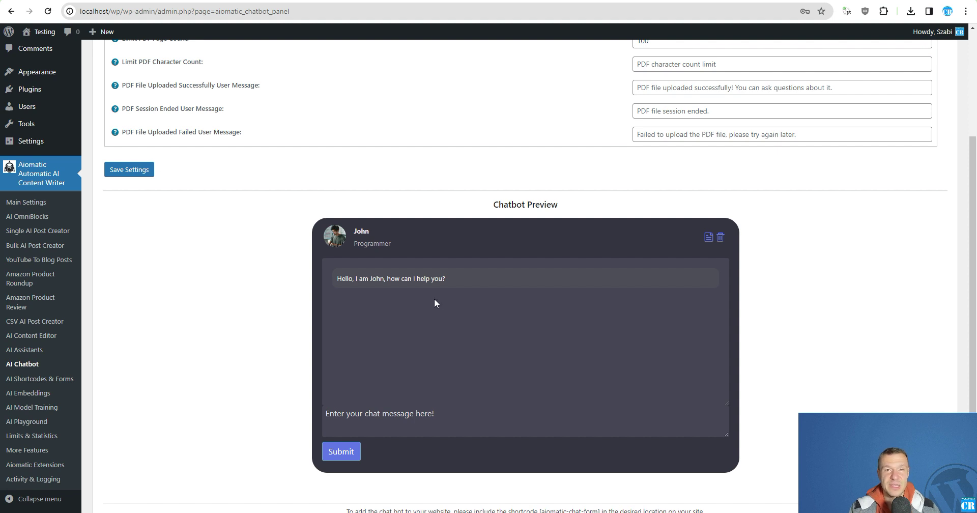
scroll(431, 305, "up", 3)
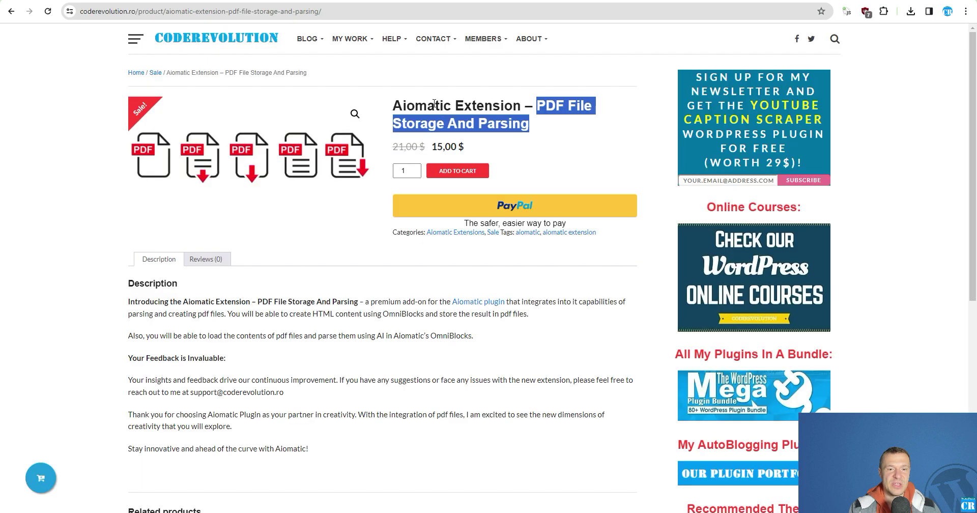
Review the title of the Aiomatic Extension – PDF File Storage And Parsing product page and return to the chatbot settings
left_click(408, 105)
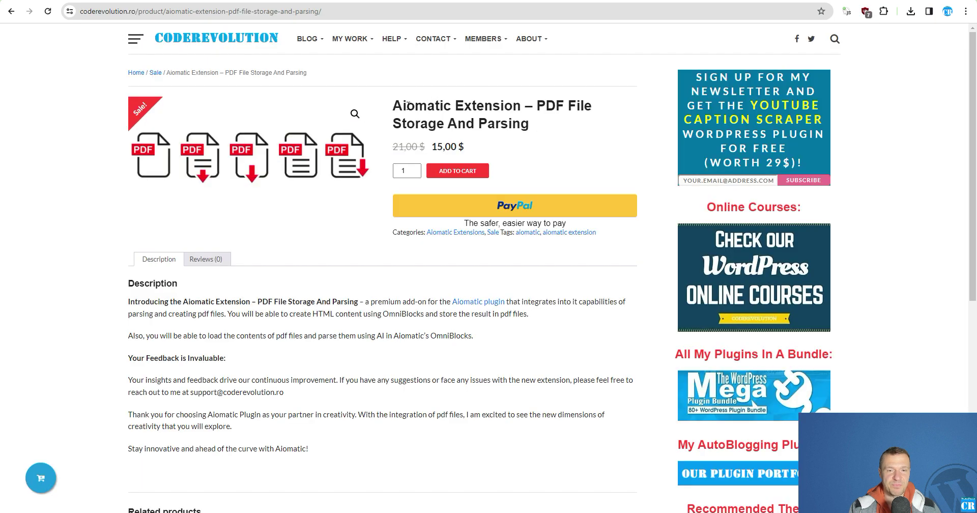
left_click_drag(395, 105, 518, 99)
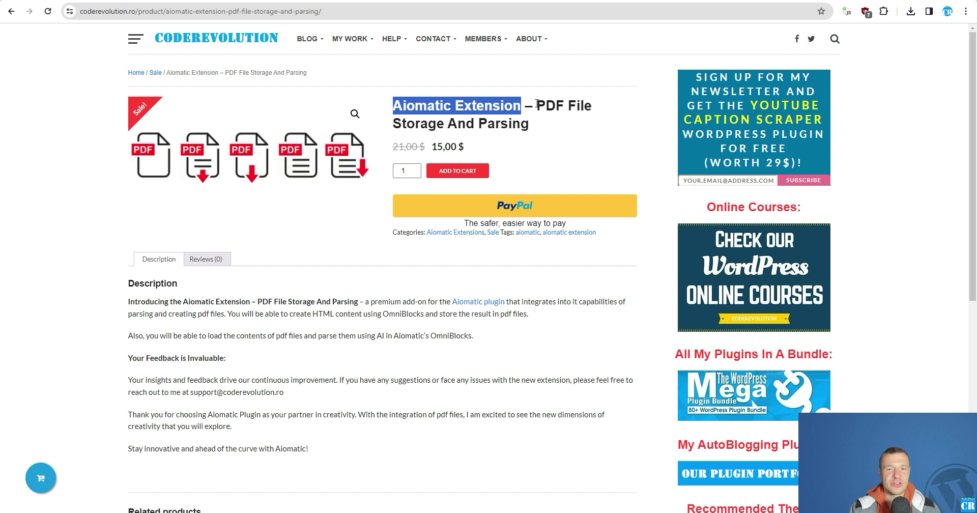
left_click_drag(536, 106, 566, 121)
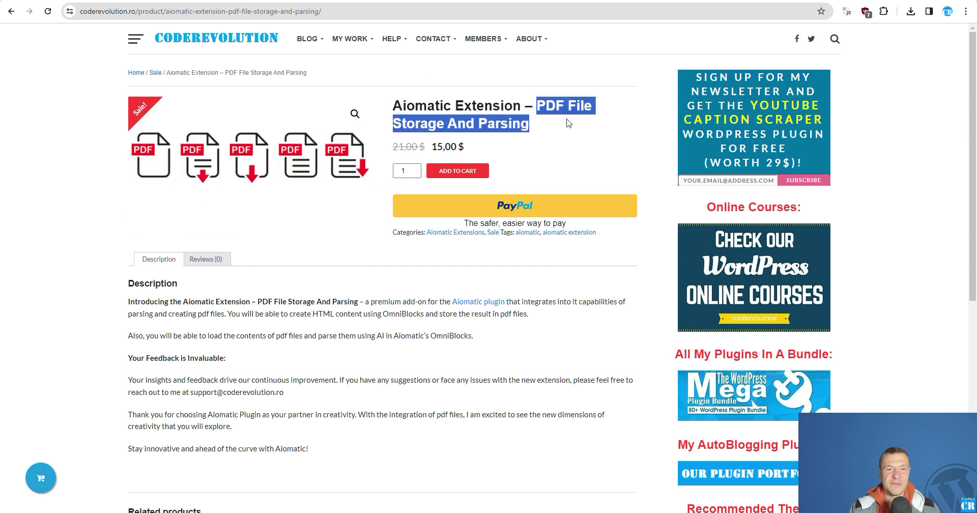
left_click(93, 169)
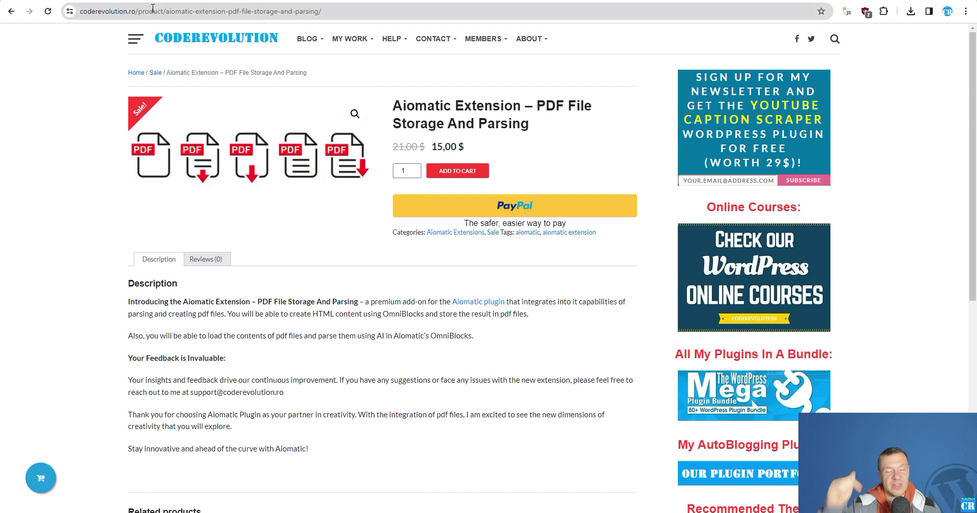
left_click(287, 0)
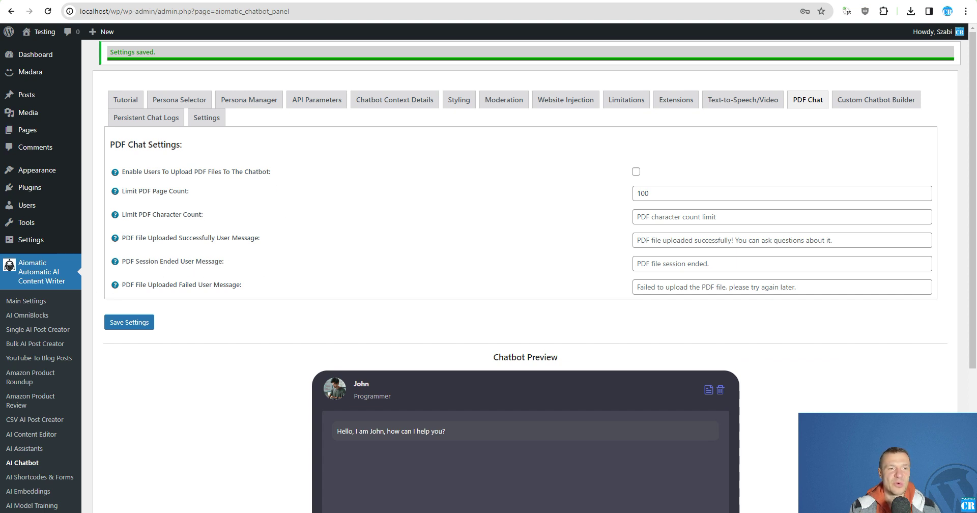
Review the Embeddings section of the plugin's main settings, including the default embeddings API, Pinecone options, embeddings model and enabled features
left_click(201, 1)
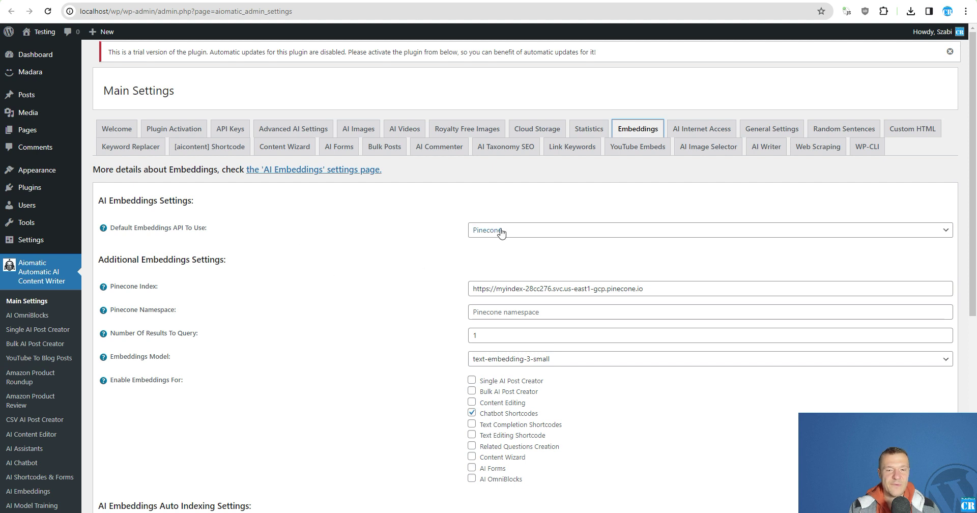
scroll(358, 266, "down", 1)
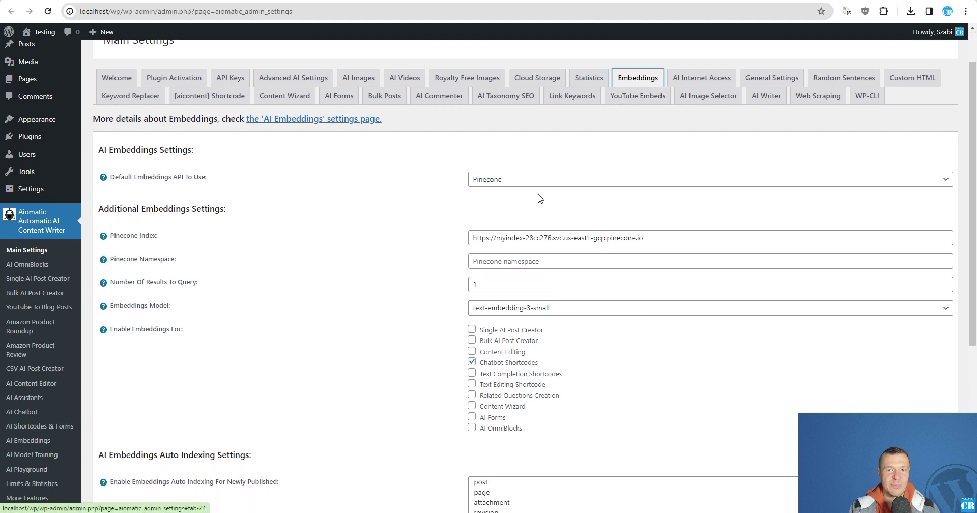
left_click(494, 185)
left_click(493, 183)
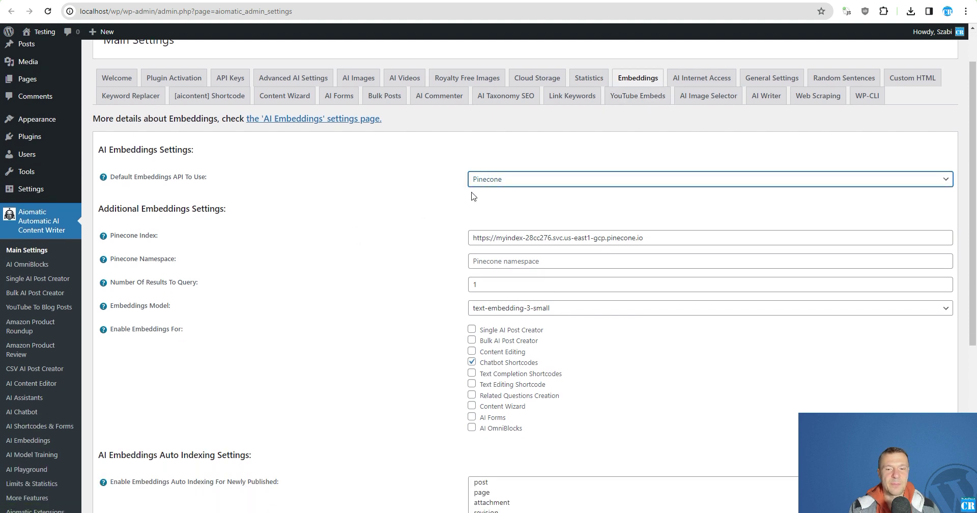
left_click(484, 183)
left_click(484, 183)
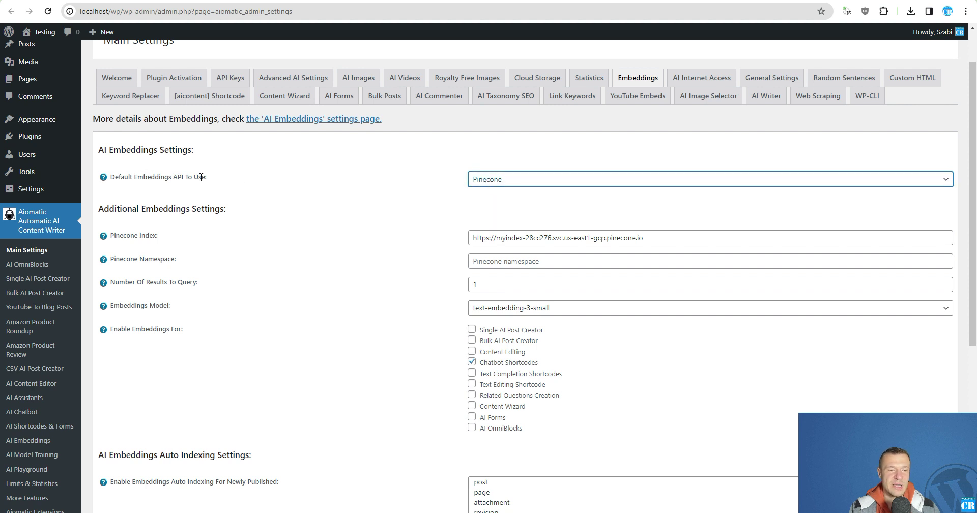
scroll(323, 253, "down", 1)
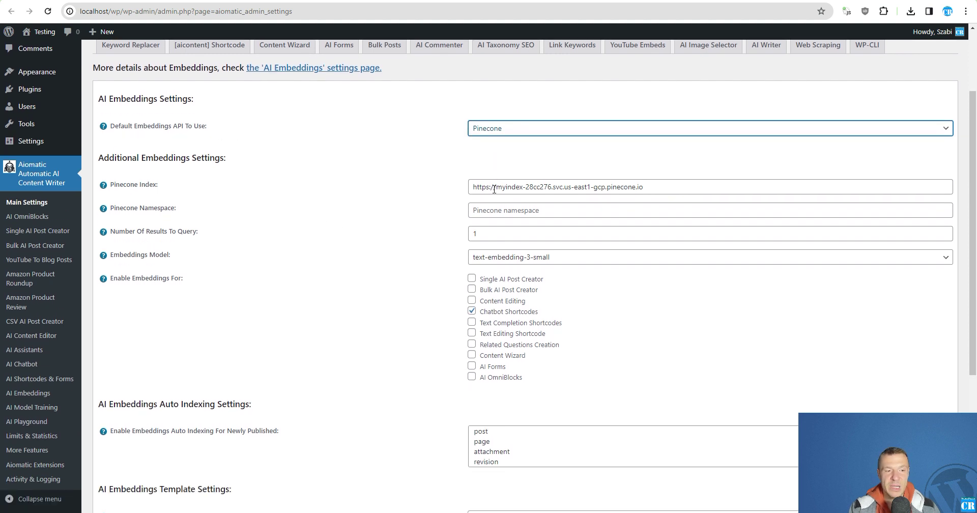
scroll(358, 228, "down", 2)
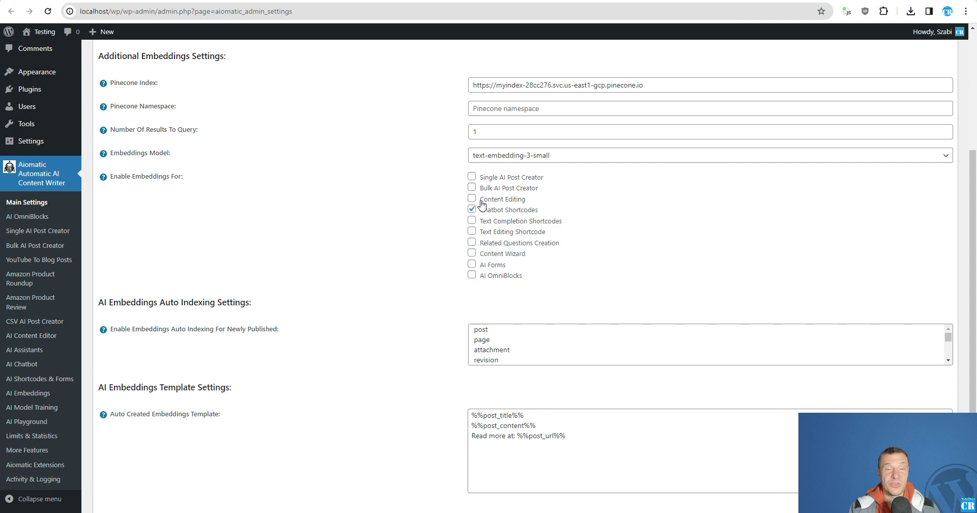
scroll(481, 209, "up", 3)
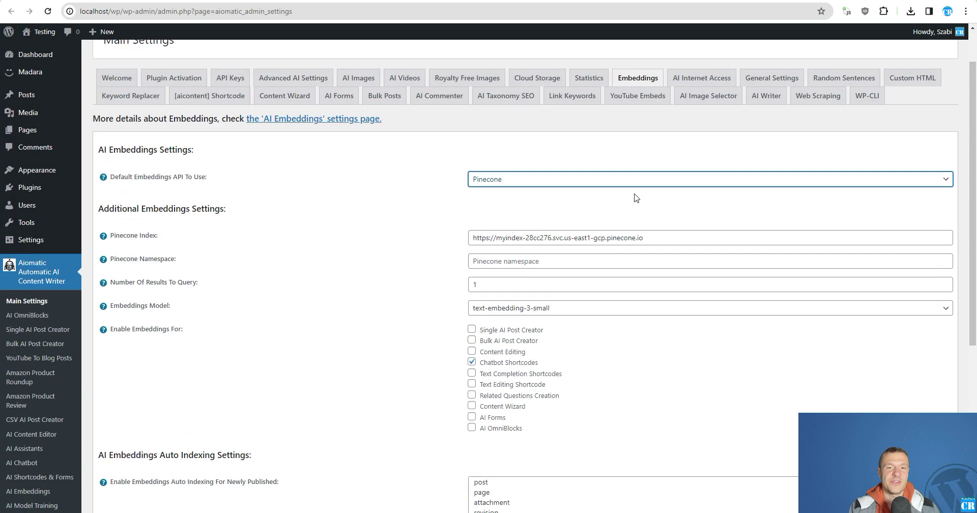
scroll(350, 219, "down", 4)
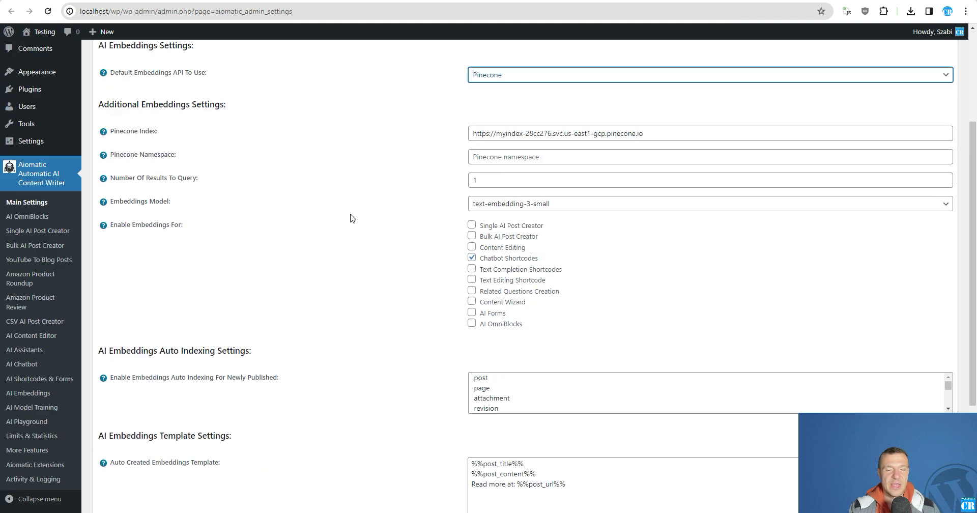
scroll(349, 219, "up", 2)
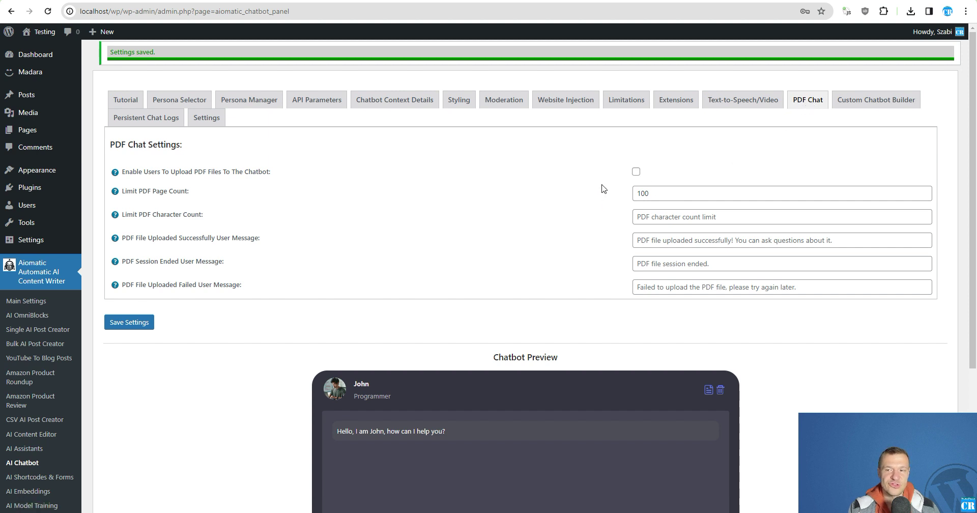
Enable users to upload PDF files to the chatbot, save the settings, and check the PDF Chat settings and chatbot preview again
left_click(636, 173)
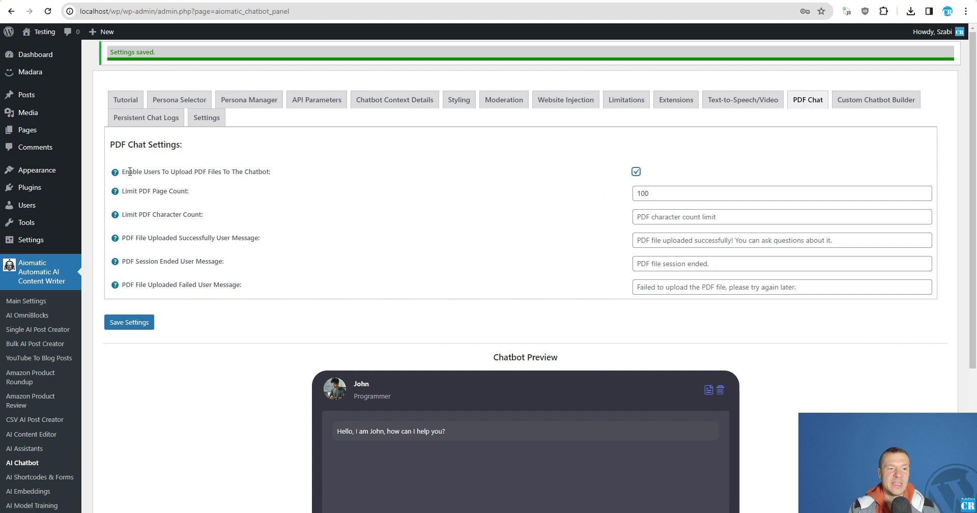
left_click(145, 322)
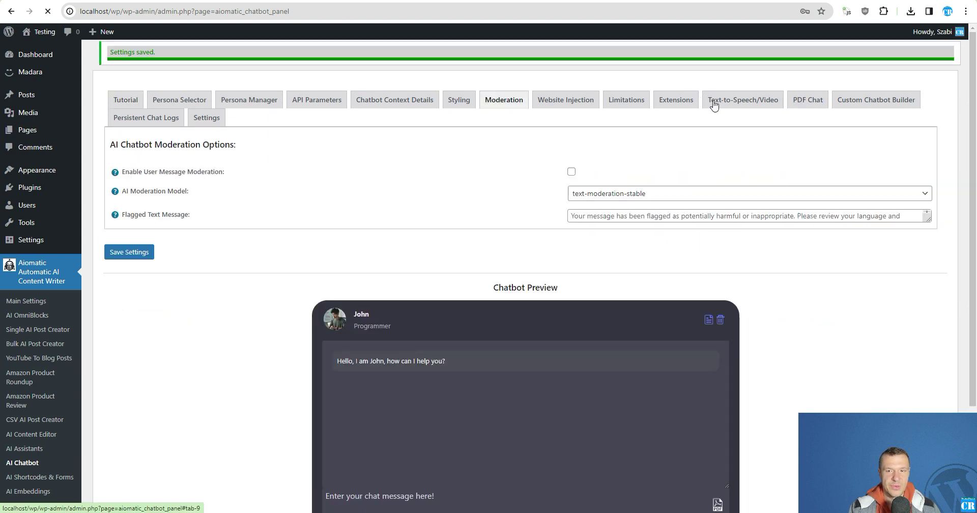
left_click(807, 99)
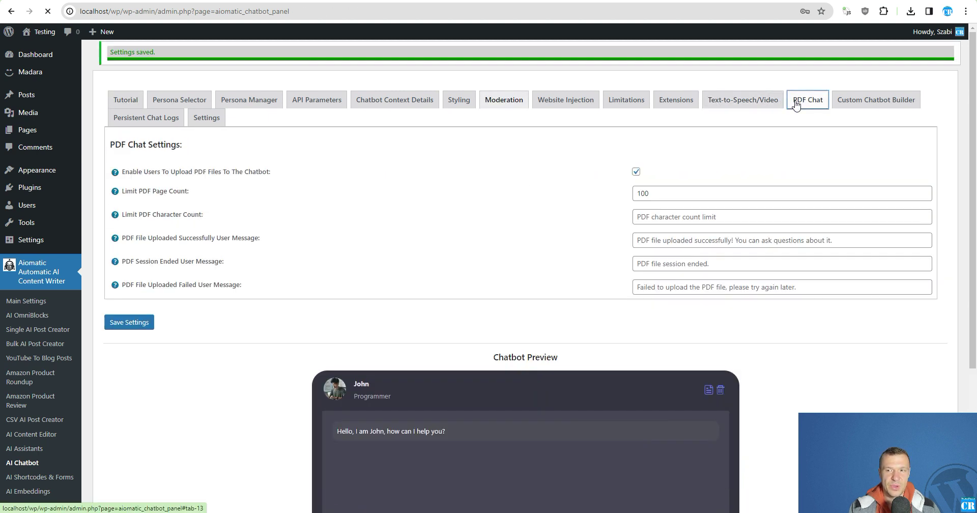
scroll(545, 219, "down", 4)
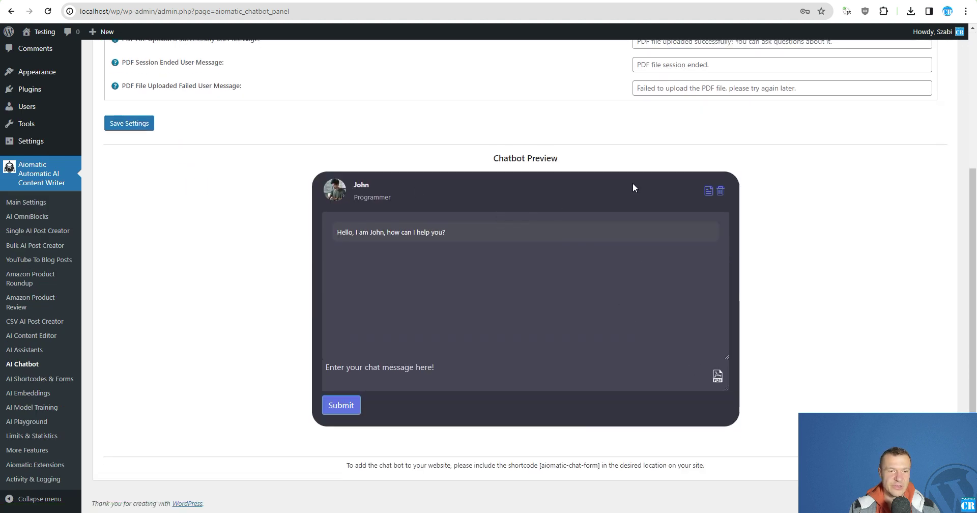
scroll(538, 331, "up", 3)
scroll(505, 337, "down", 3)
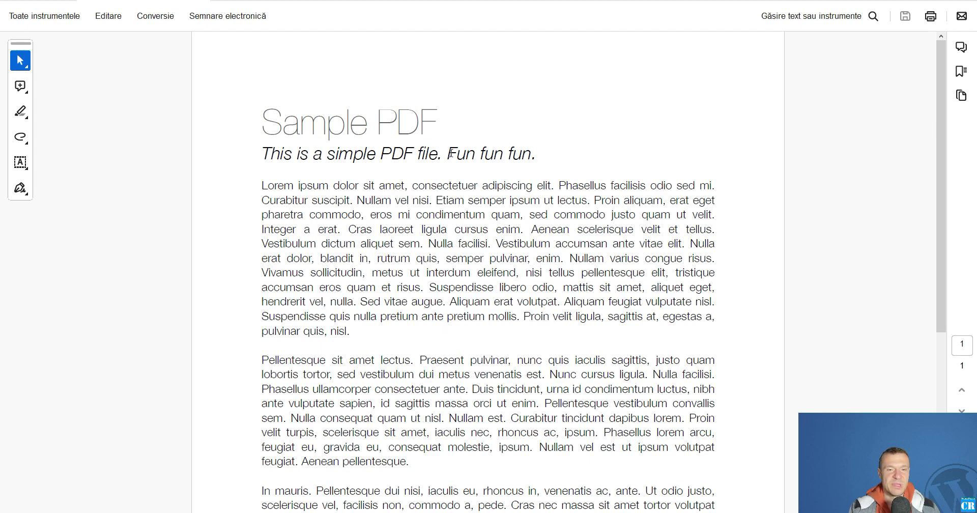
Look through the text of the Sample PDF document in the PDF viewer
scroll(524, 154, "down", 5)
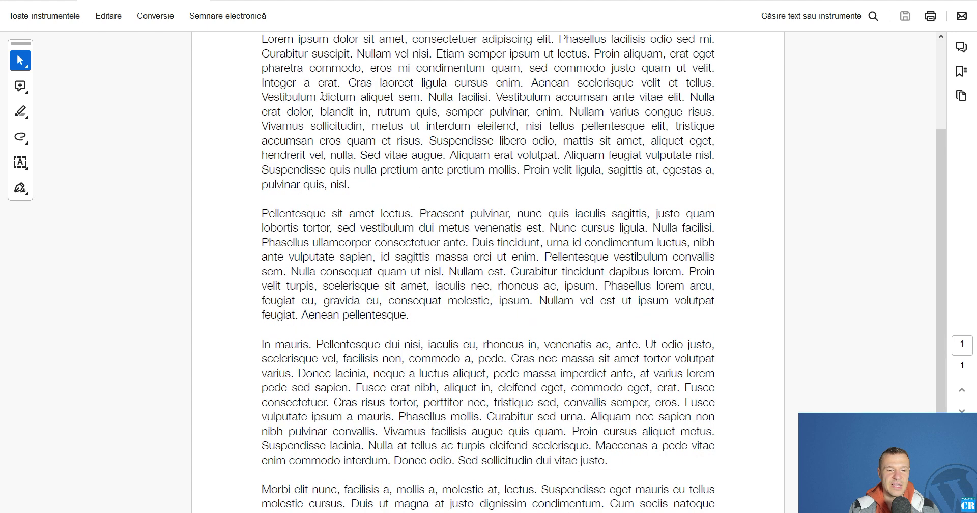
scroll(325, 270, "up", 3)
scroll(325, 269, "up", 2)
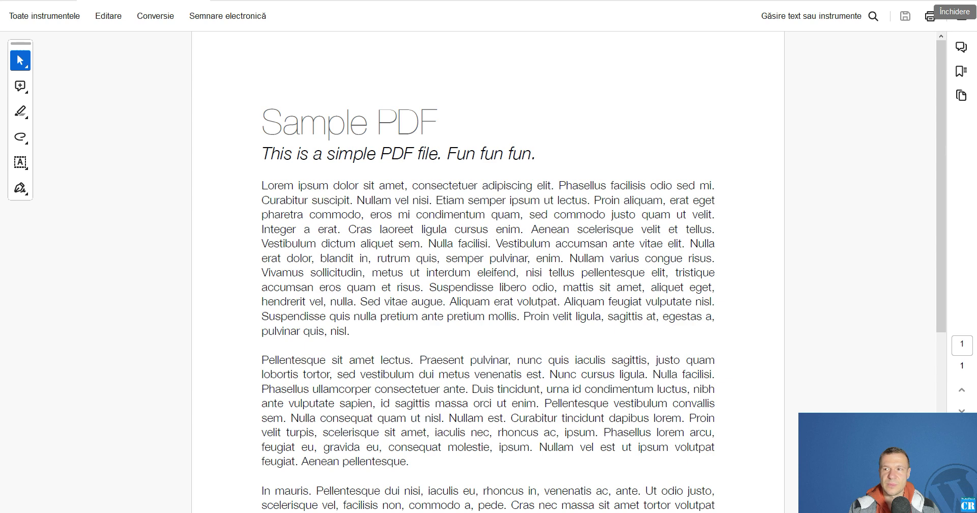
Switch back to the browser and upload the sample PDF file to the chatbot in the preview
left_click(232, 512)
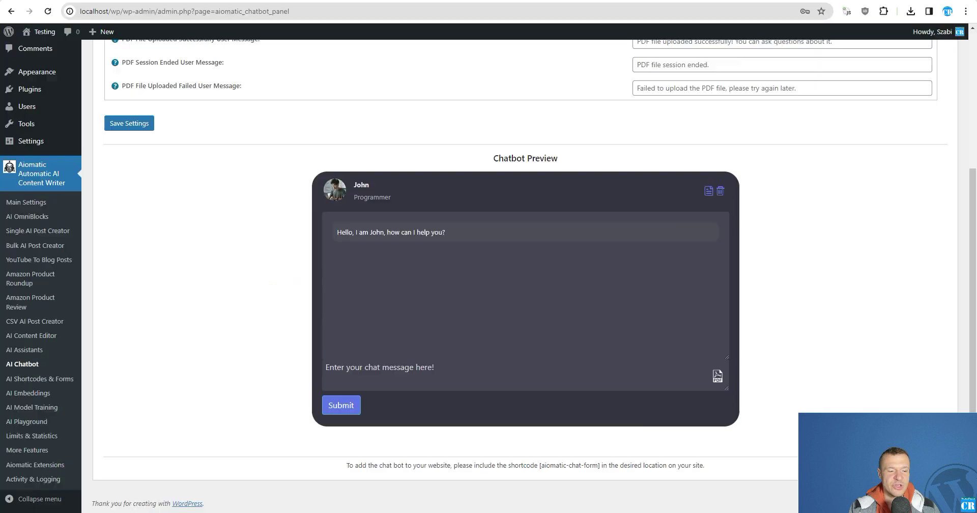
left_click(718, 376)
double_click(144, 50)
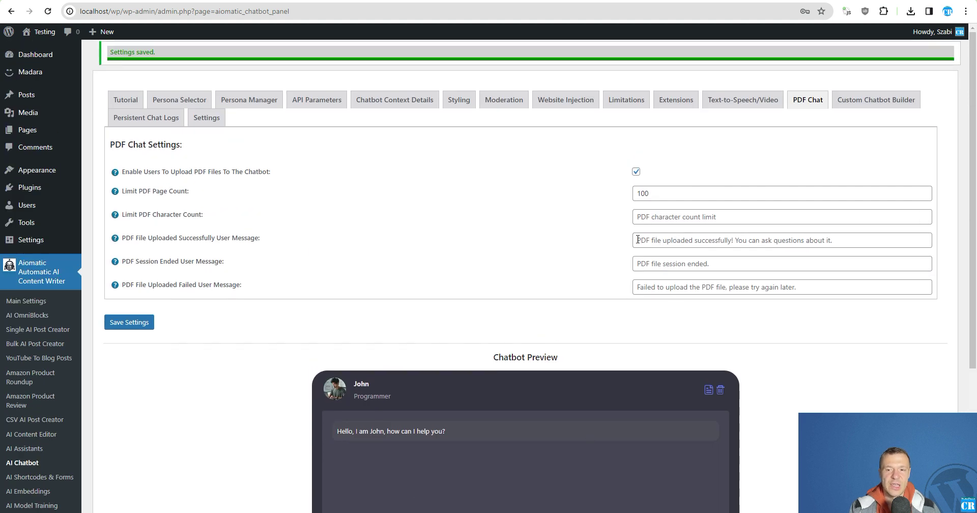
Review the PDF upload success, session ended and upload failed message settings, plus the PDF character and page count limits
left_click_drag(127, 235, 257, 241)
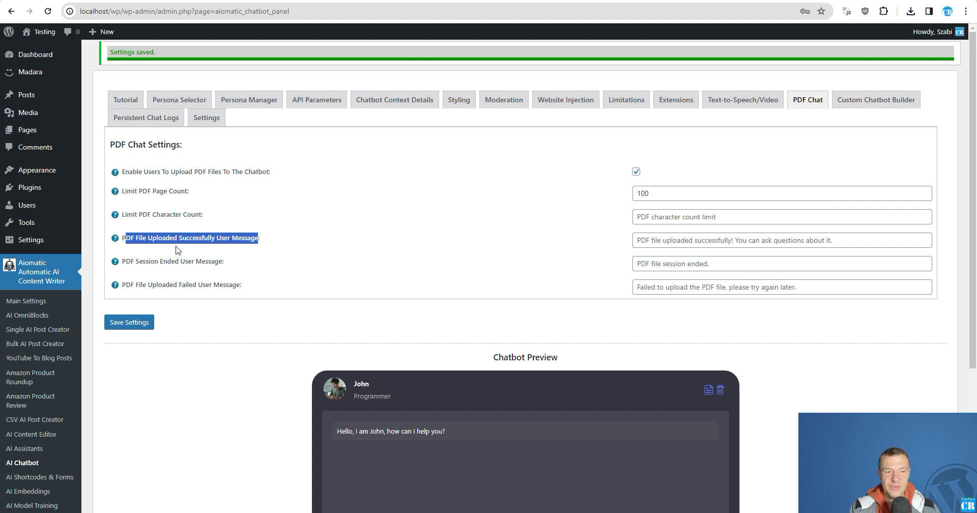
left_click_drag(133, 258, 221, 263)
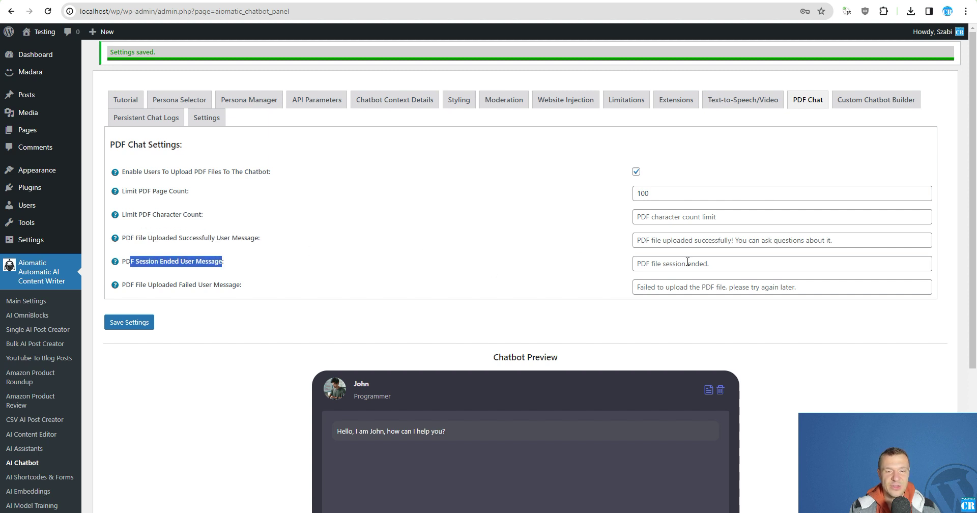
scroll(653, 261, "down", 1)
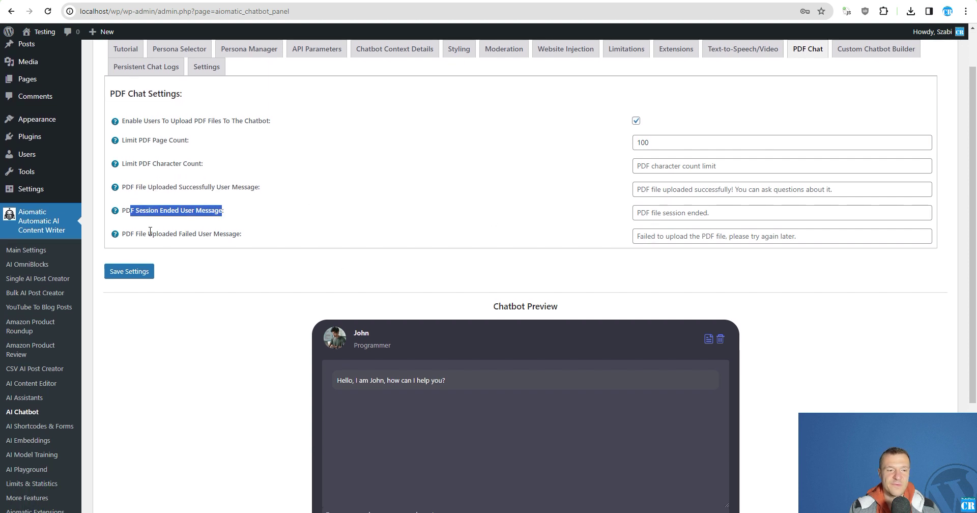
left_click_drag(130, 233, 236, 235)
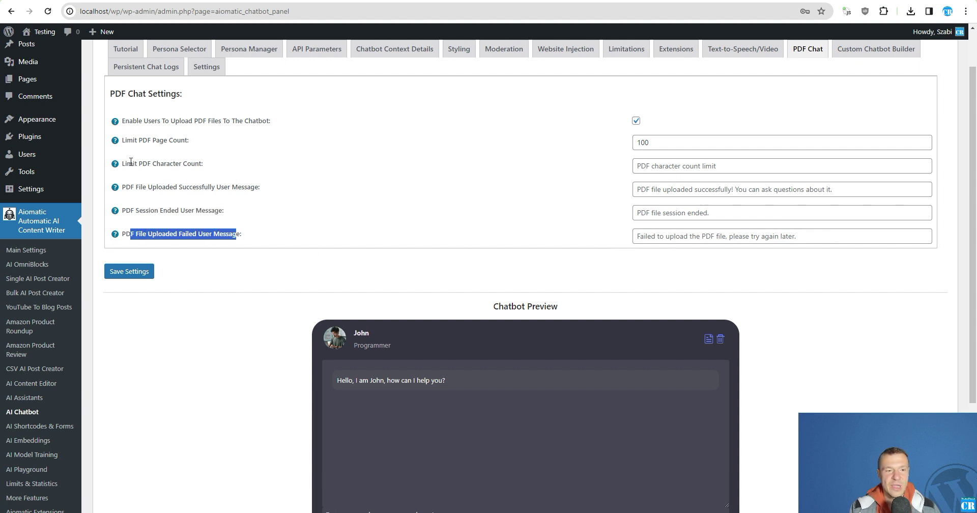
left_click_drag(128, 164, 201, 164)
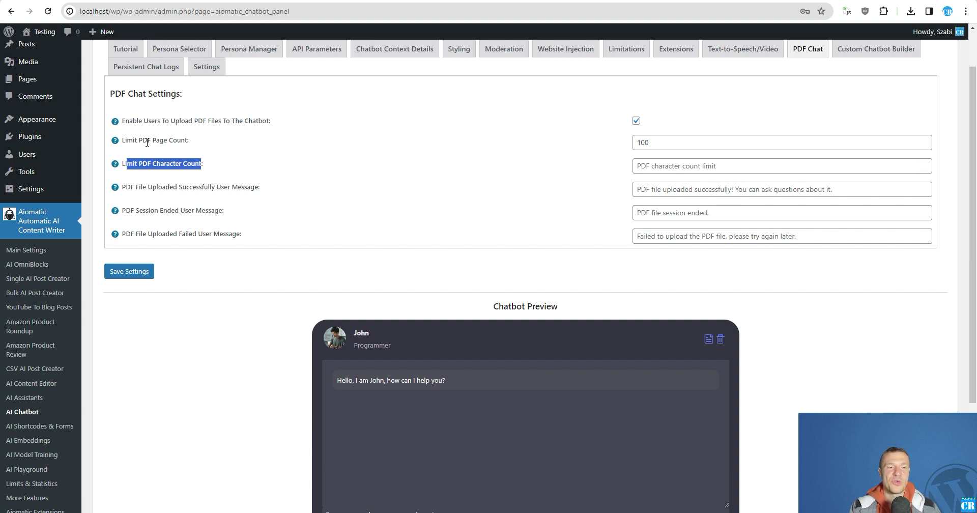
left_click_drag(137, 140, 187, 140)
left_click(188, 141)
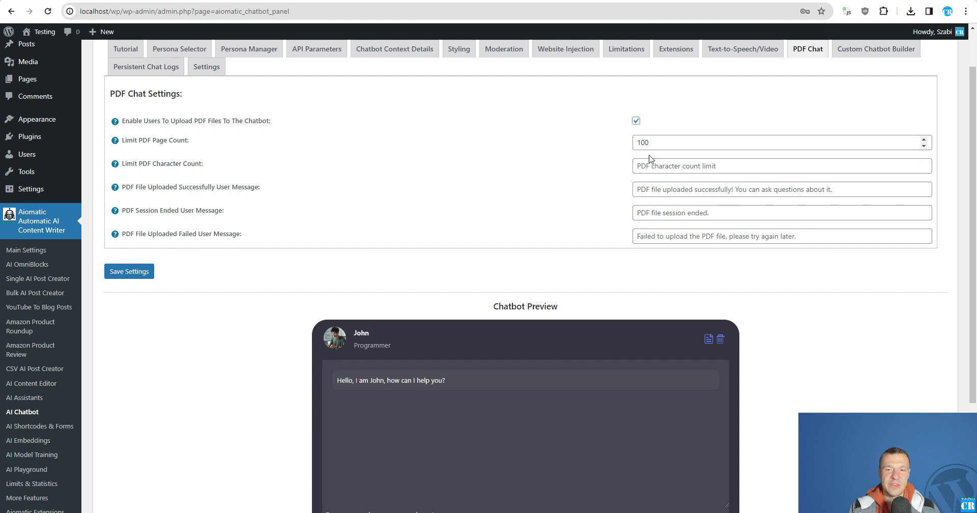
Ask the chatbot in the preview "What is the Sample PDF file text language?"
scroll(598, 172, "down", 3)
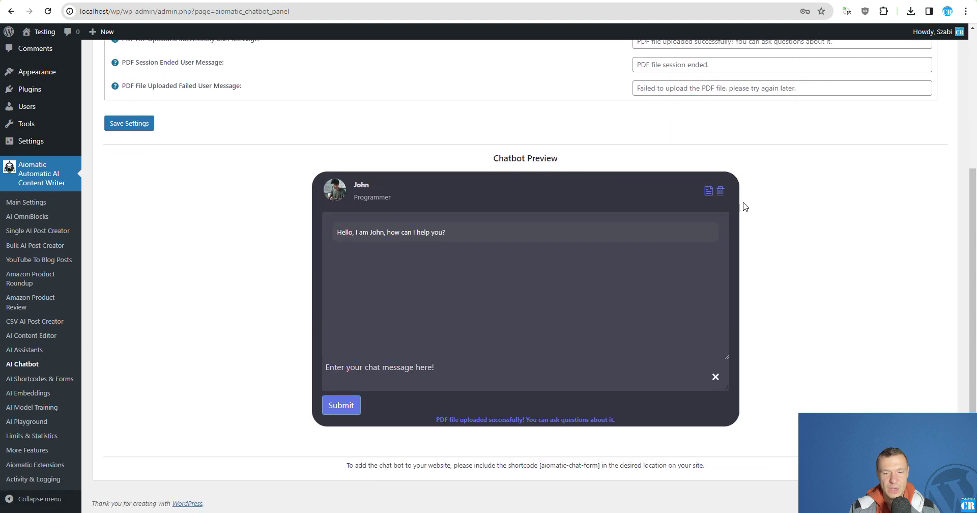
left_click(351, 372)
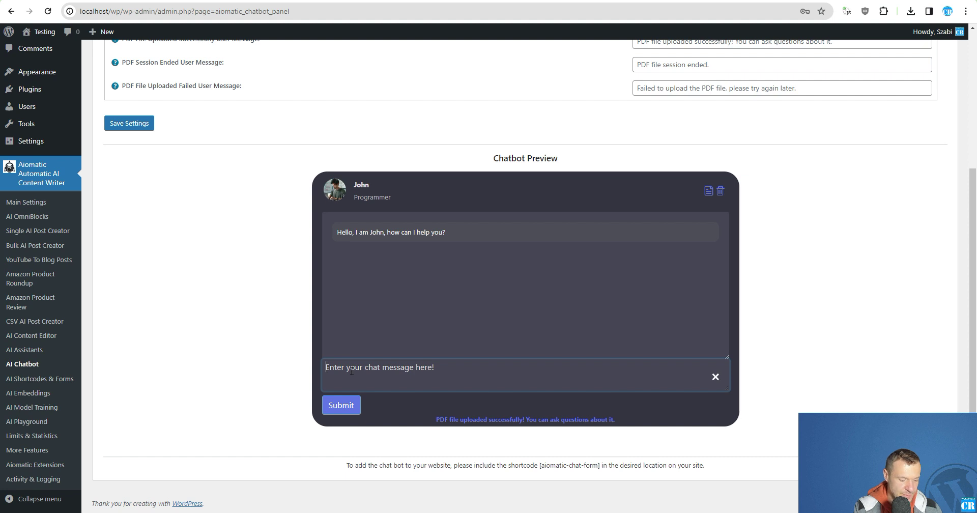
type("What is the ")
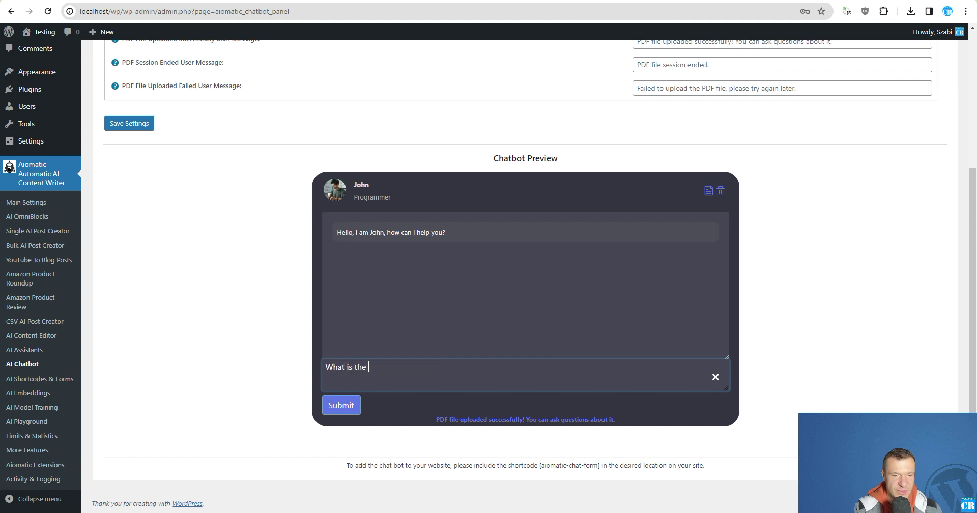
type("Sample P")
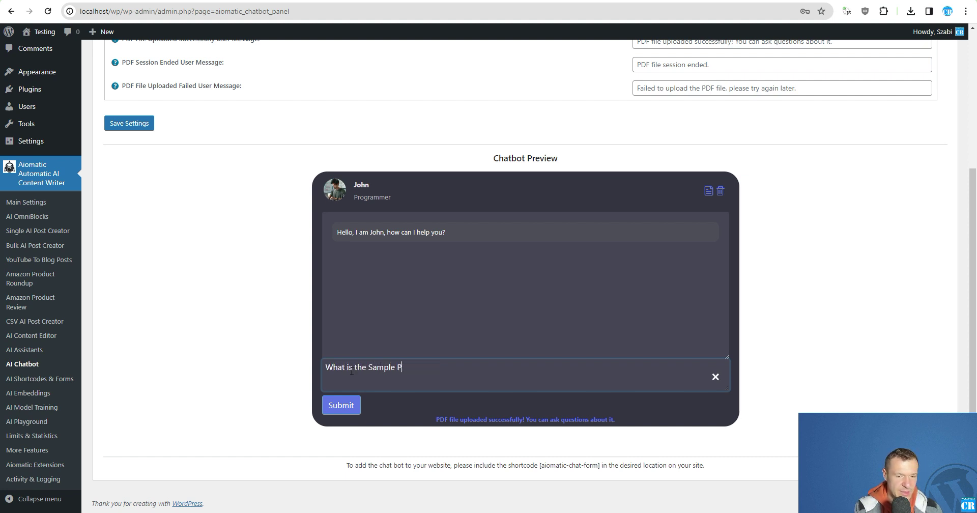
type("DF file t")
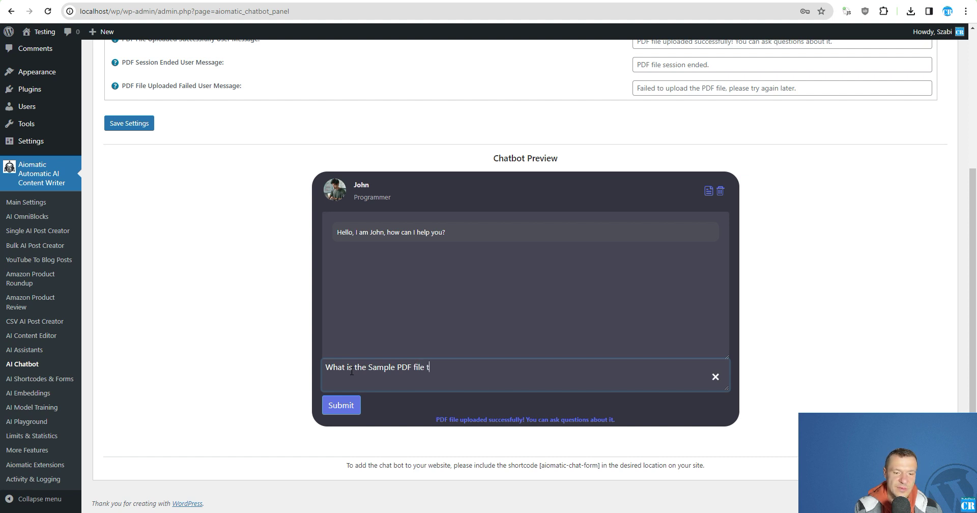
type("ext language?")
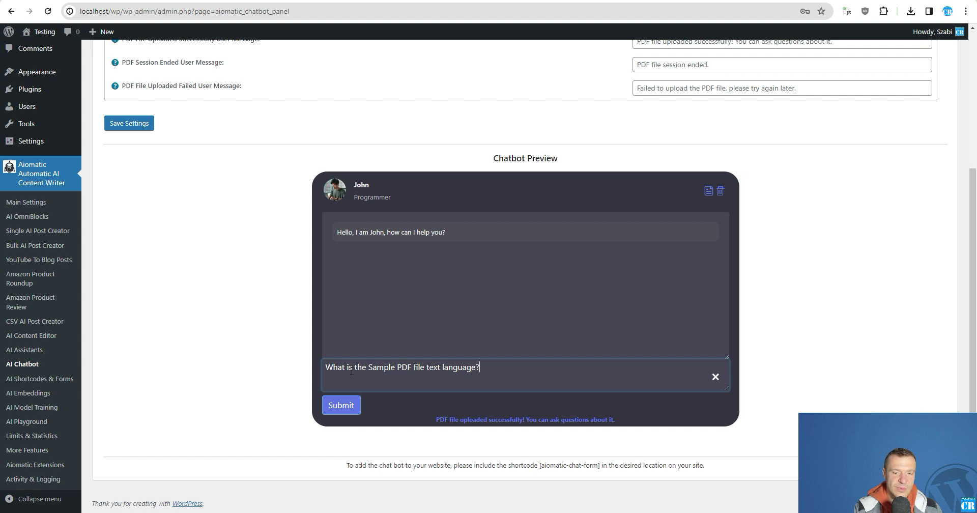
key("Return")
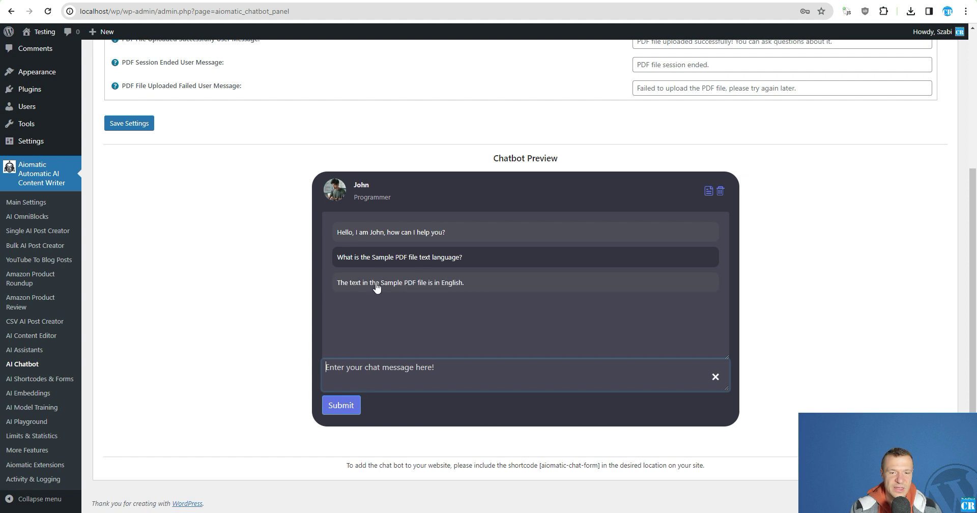
Send the chatbot the message "Give me some text from Sample PDF"
type("No,")
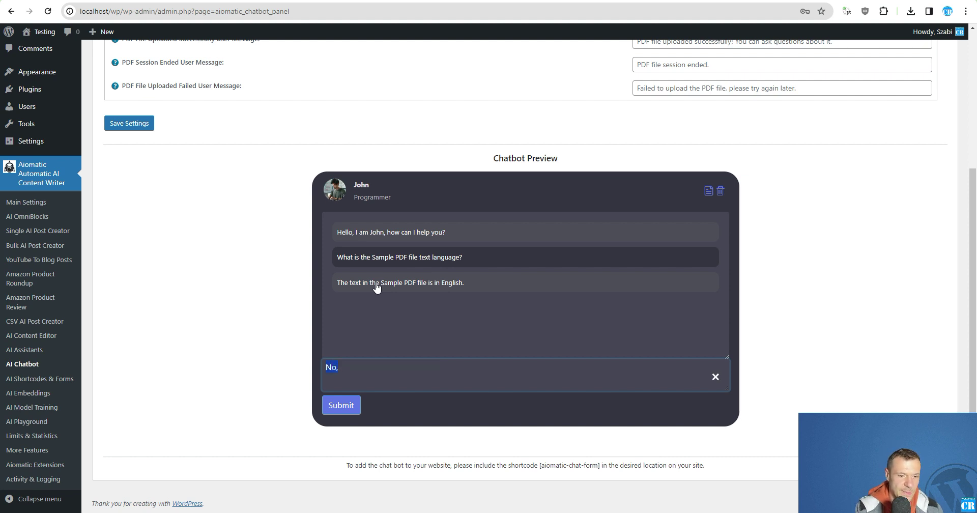
type("Give m")
key("BackSpace")
key("BackSpace")
key("BackSpace")
key("BackSpace")
type("v")
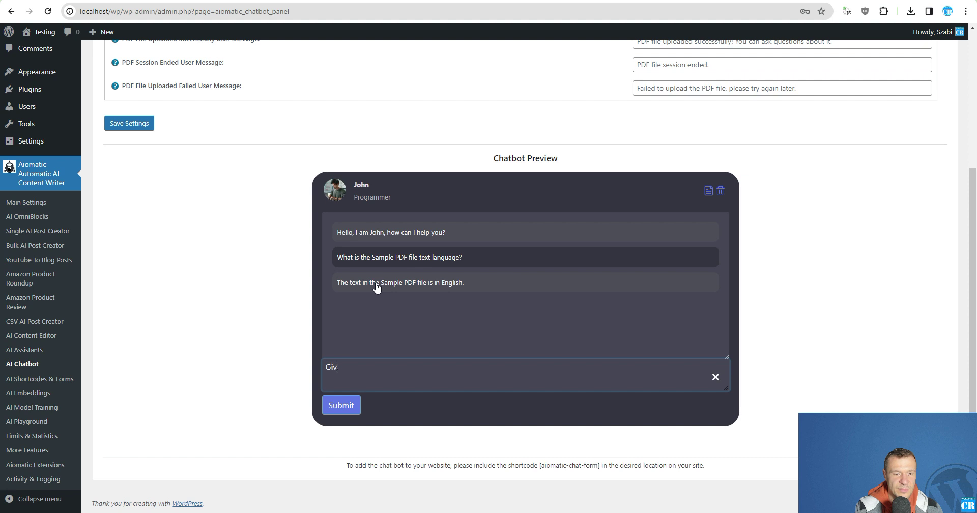
type("e me some text f")
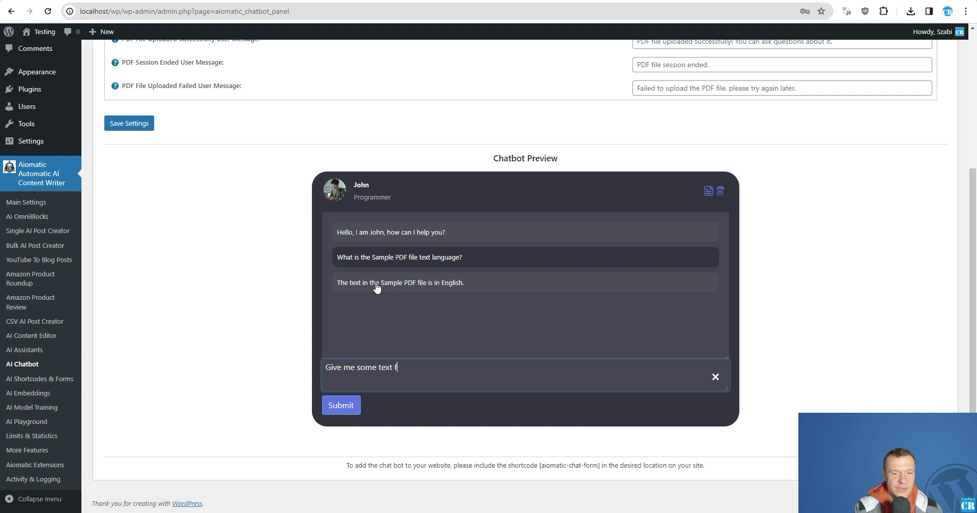
type("rom Sample ")
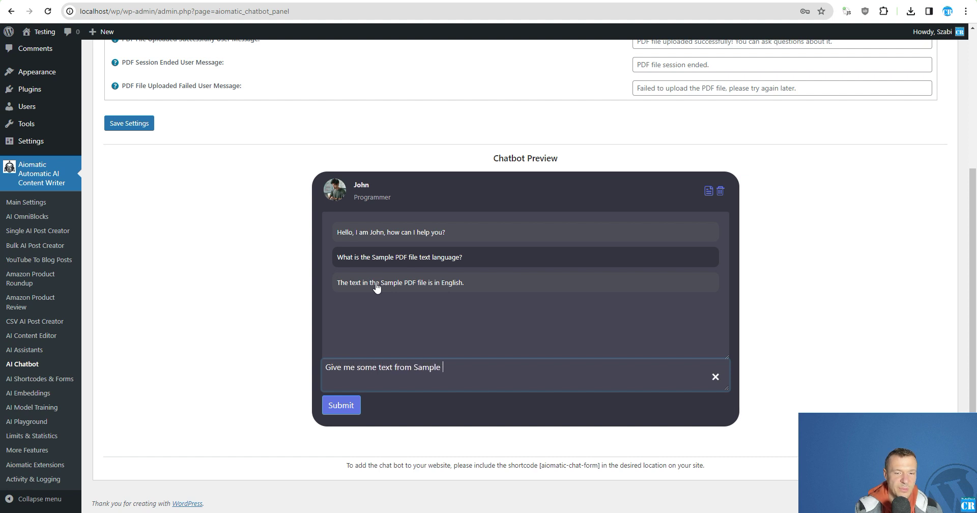
type("PDF")
key("Return")
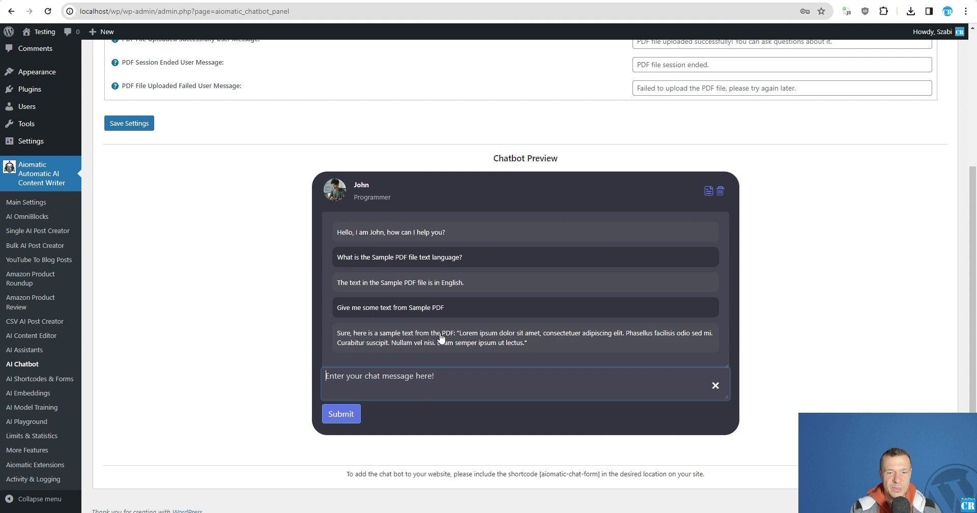
Switch to the PDF viewer, highlight the Sample PDF title and subtitle for comparison, and return to the browser
left_click(450, 480)
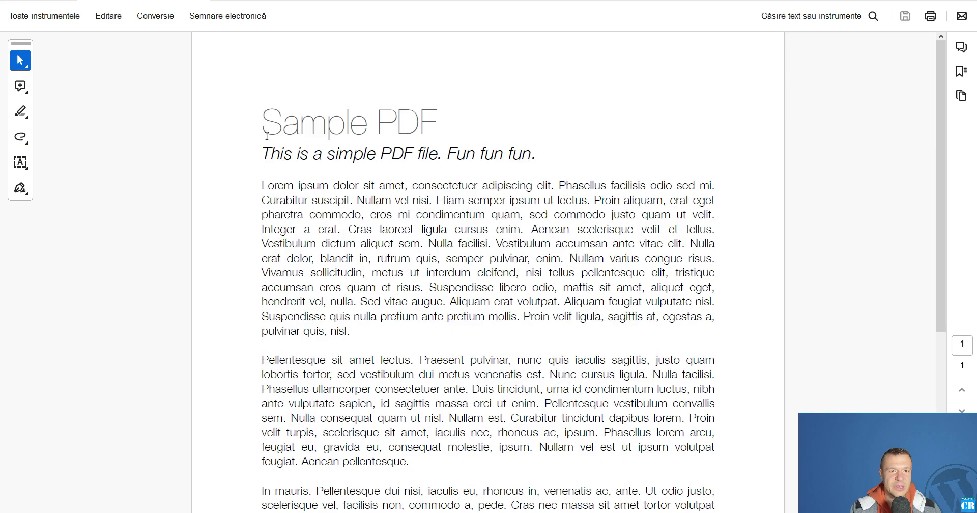
mouse_move(262, 122)
left_mouse_down()
mouse_move(436, 122)
mouse_move(536, 154)
left_mouse_up()
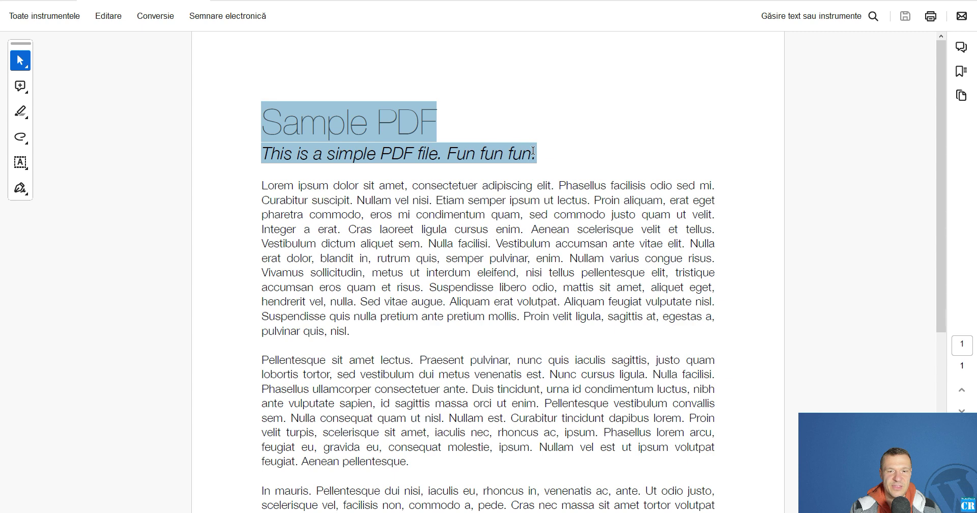
key("alt+Tab")
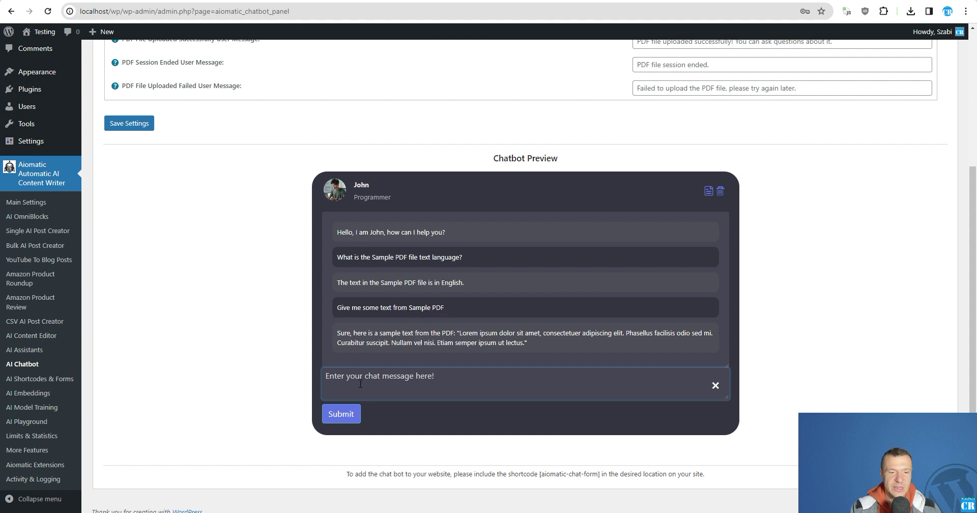
Ask the chatbot "What is this text more exactly?"
type("What is this te")
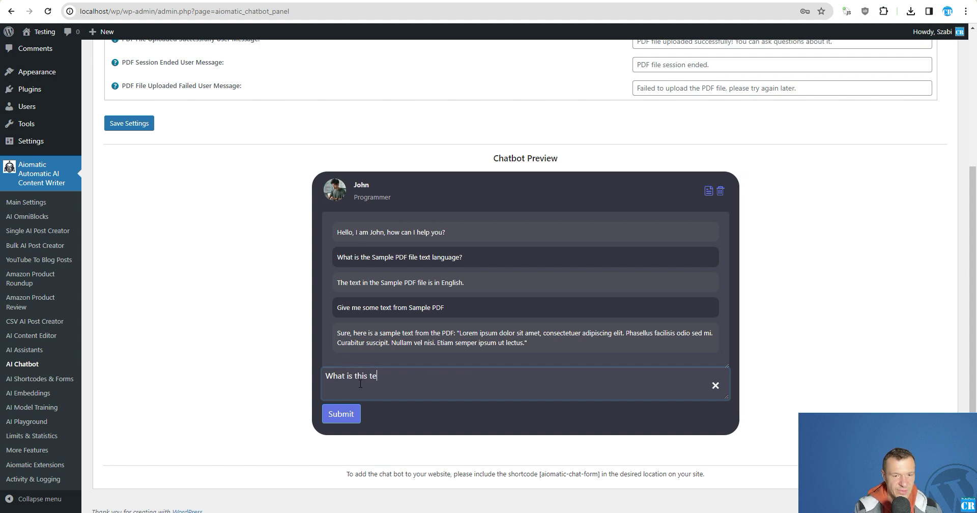
type("xt more ")
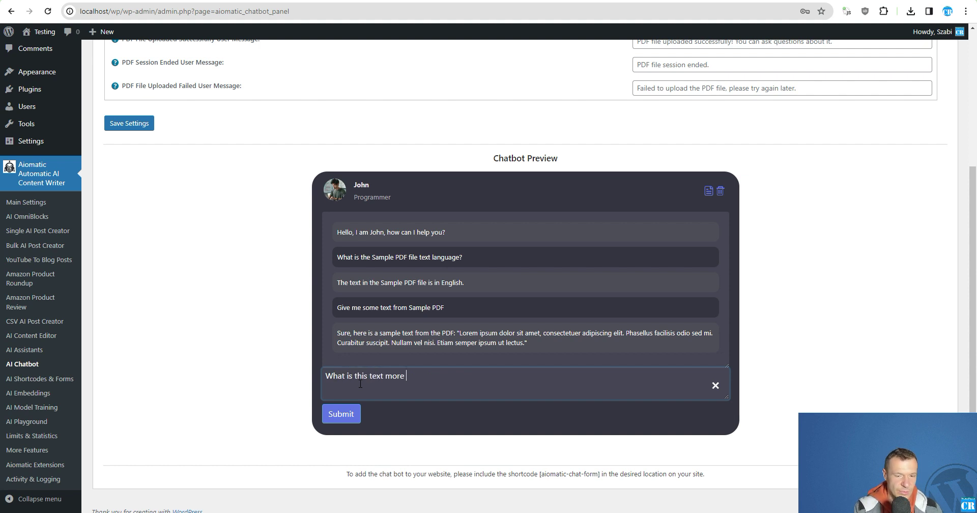
type("exactly?")
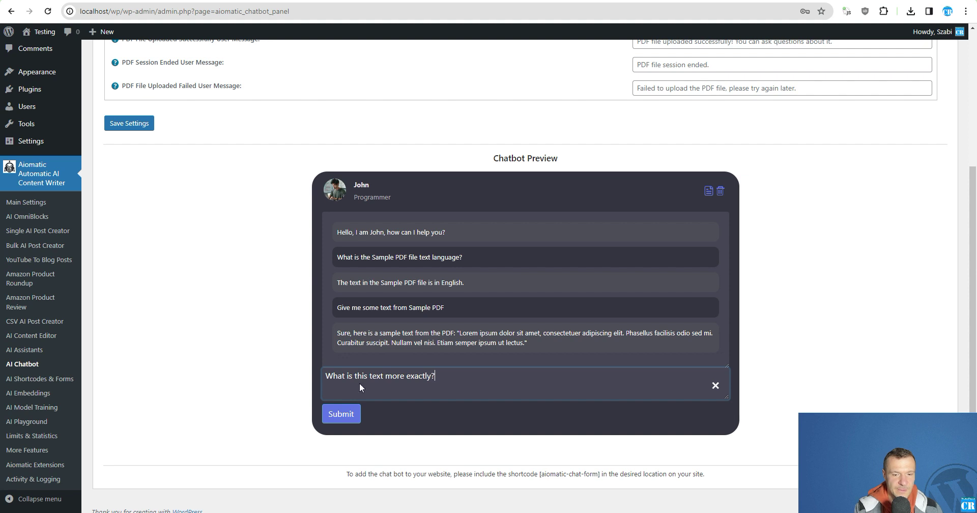
key("Return")
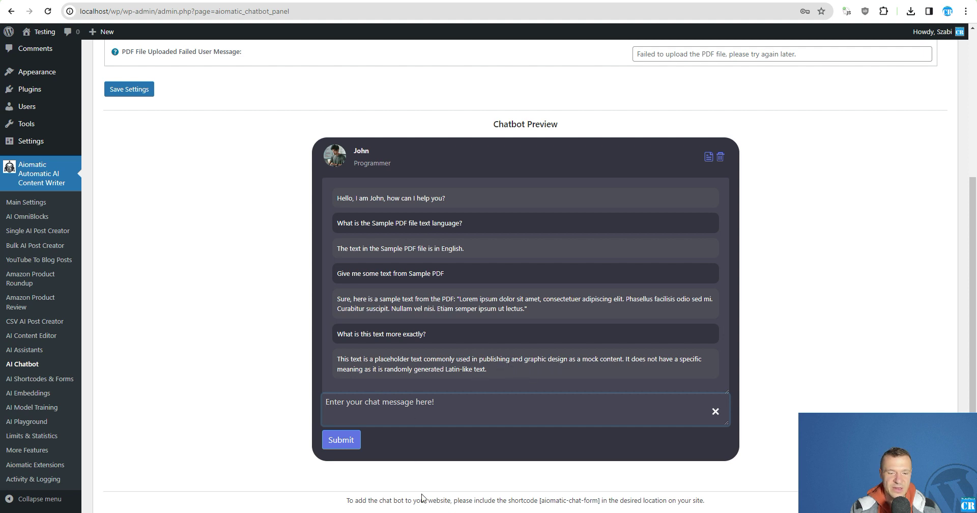
Compare the chatbot's answers with the Sample PDF text in the PDF viewer and return to the browser
left_click(355, 508)
left_click(362, 263)
scroll(363, 265, "down", 6)
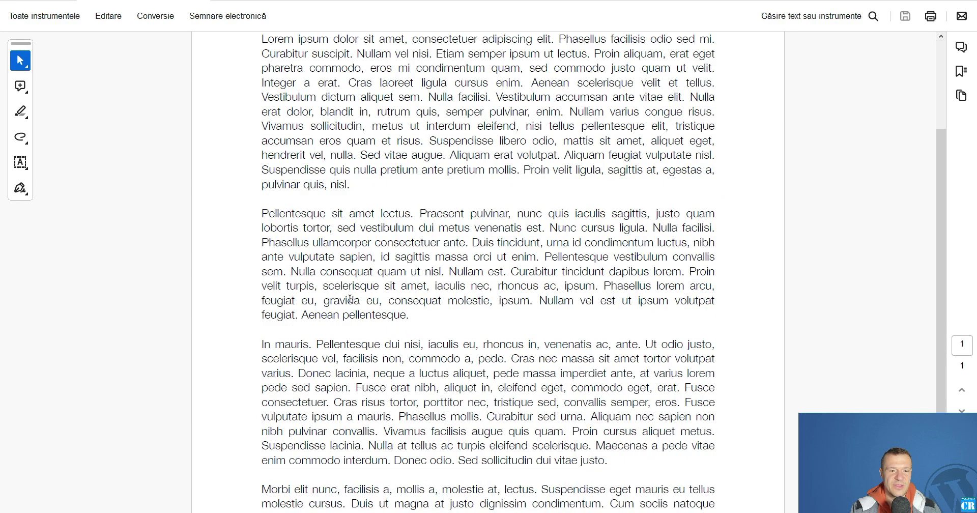
scroll(362, 331, "up", 4)
scroll(362, 331, "up", 2)
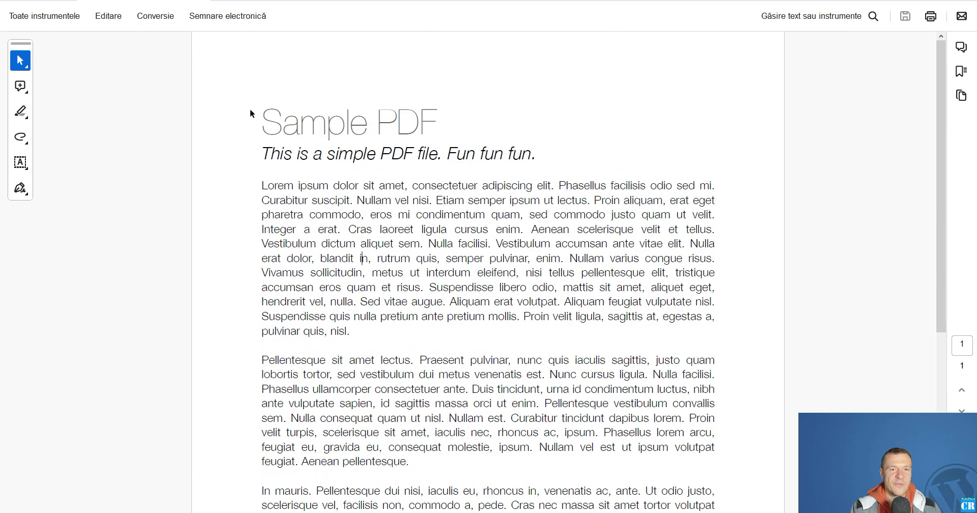
left_click(269, 511)
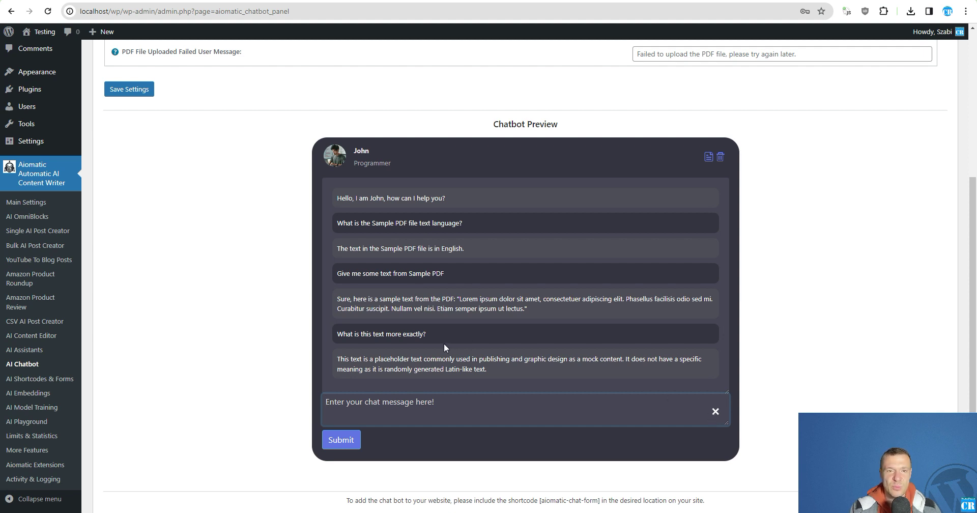
left_click(342, 512)
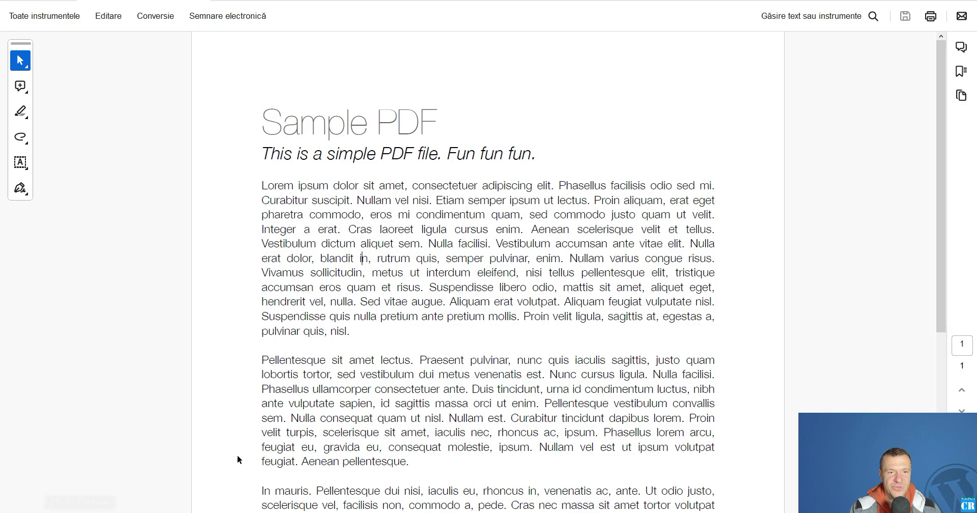
key("alt+Tab")
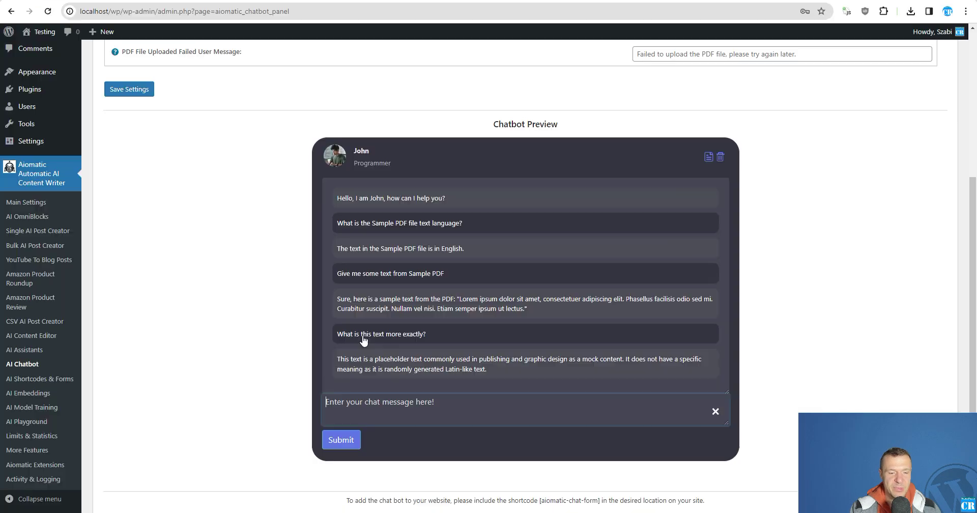
End the PDF session in the chatbot preview and send the message "Give me more text from the file"
left_click(715, 413)
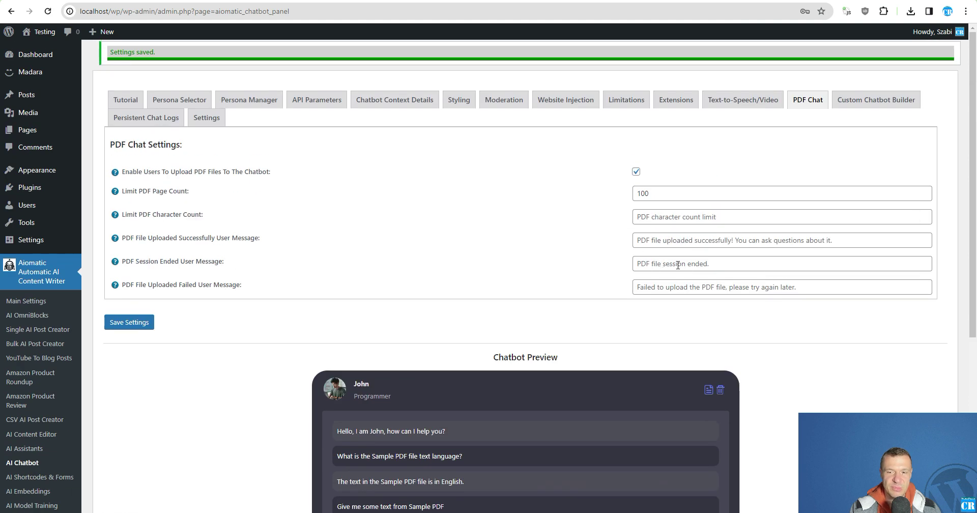
scroll(529, 294, "down", 5)
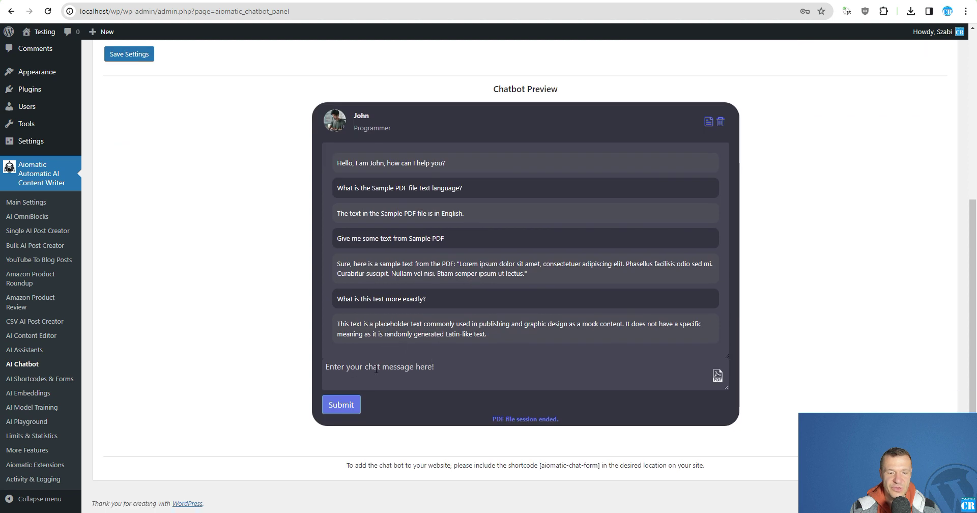
left_click(377, 364)
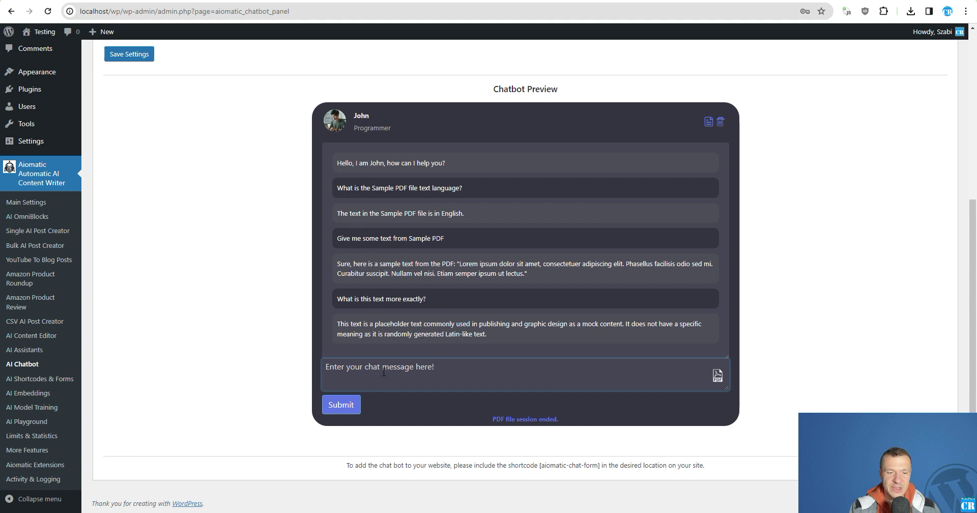
type("Giv")
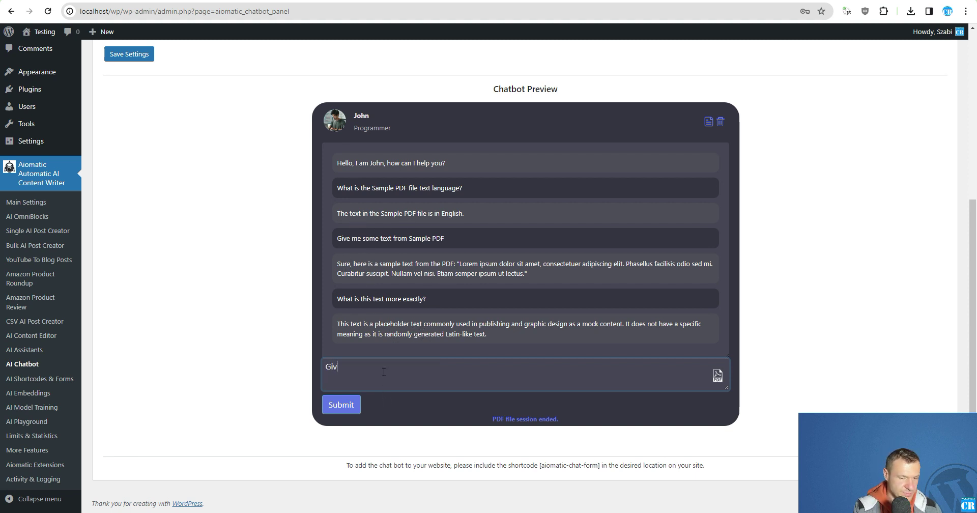
type("e me more ")
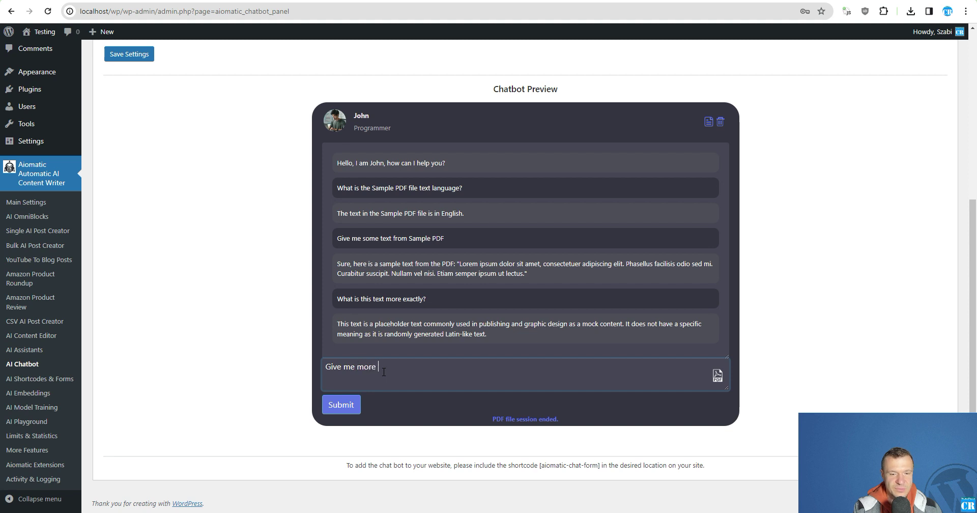
type("text from the file")
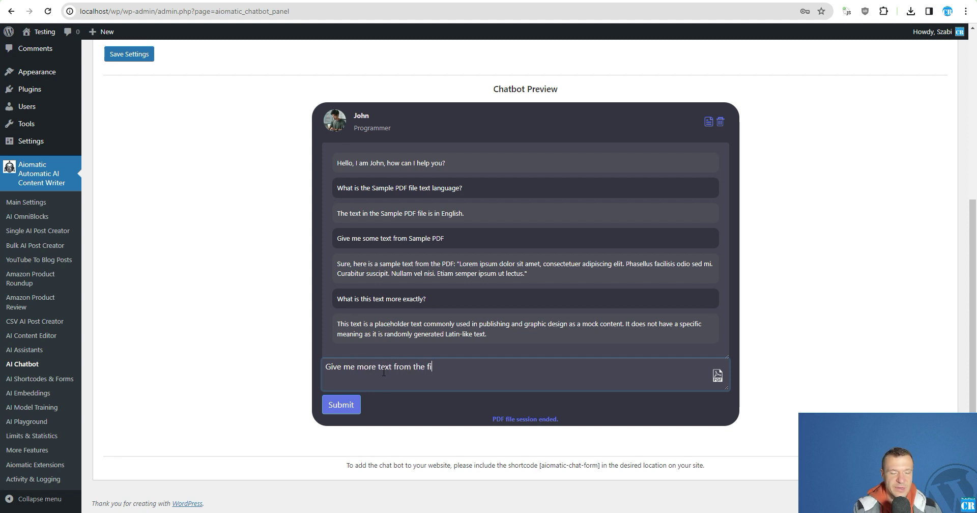
key("Return")
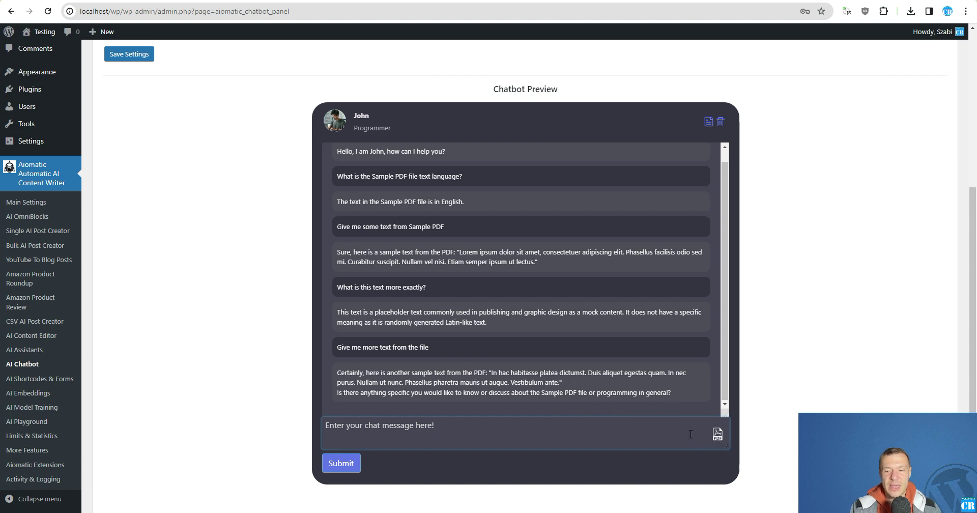
Upload sample.pdf to the chatbot preview again, and end that PDF session
left_click(717, 434)
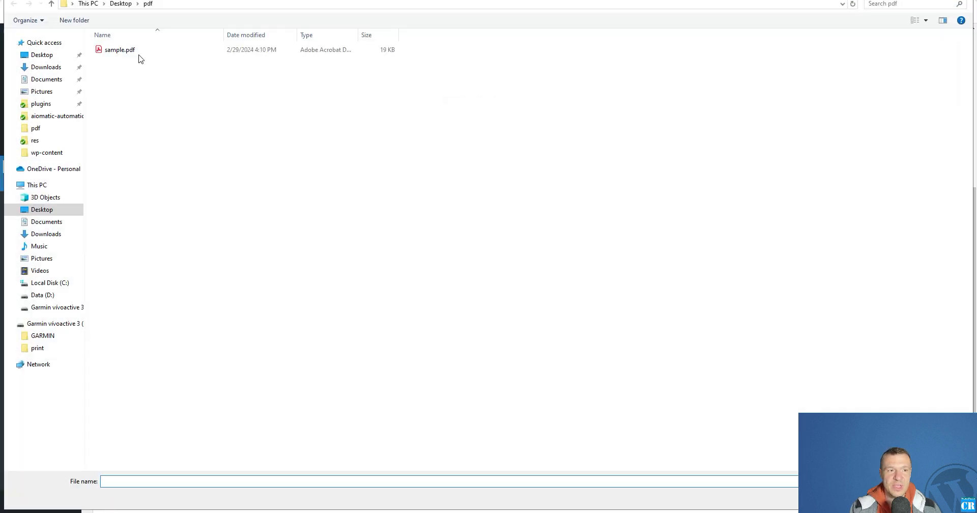
left_click(136, 51)
double_click(135, 51)
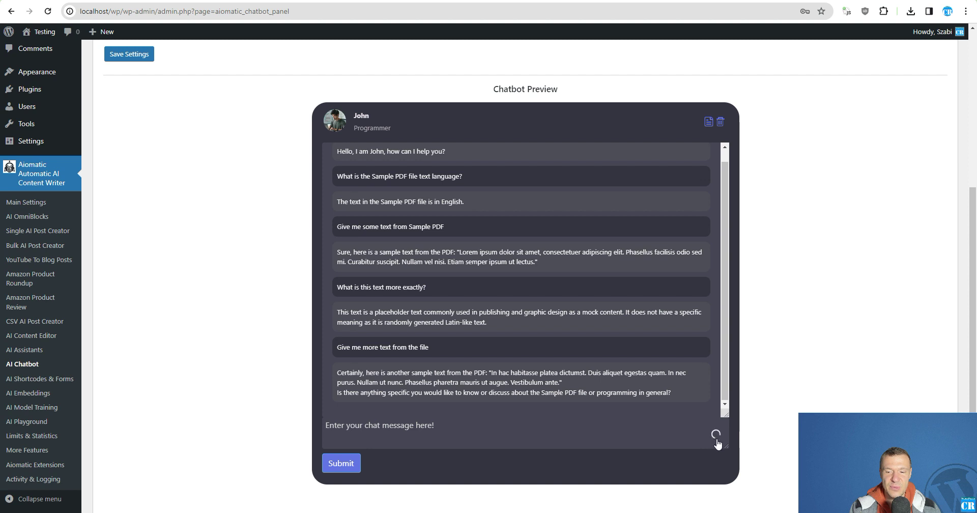
left_click(381, 427)
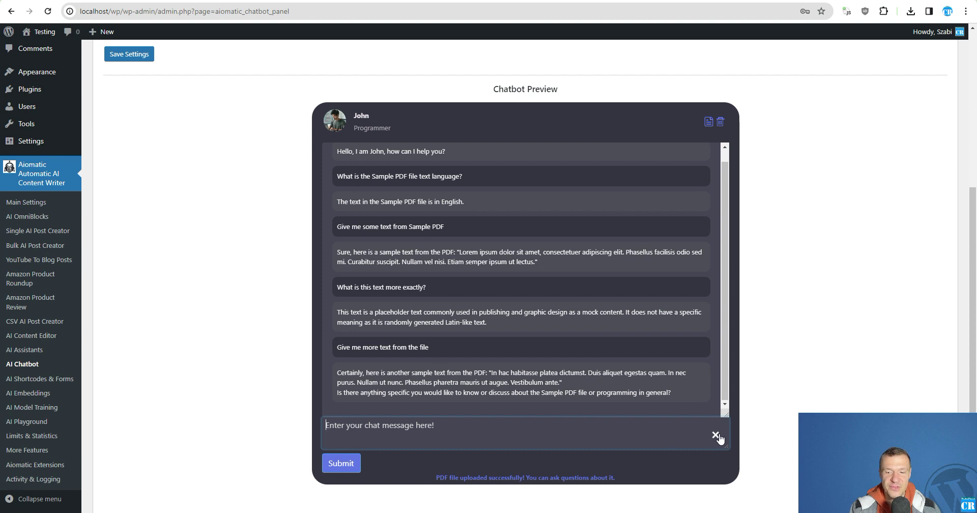
left_click(715, 434)
scroll(306, 366, "up", 5)
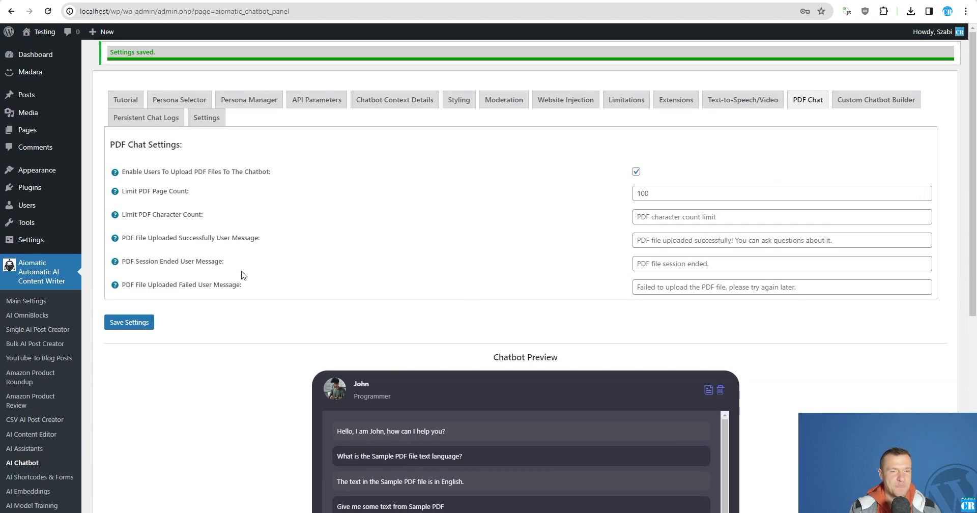
Open the list of added embeddings, examine the pdf_ namespace prefix of the uploaded PDF's entries, and check back on the chatbot preview conversation
scroll(168, 363, "down", 2)
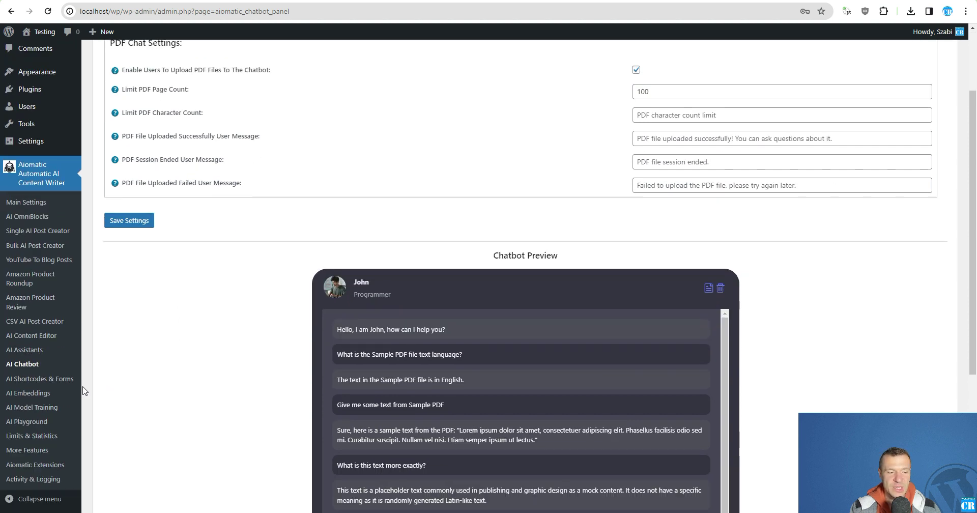
left_click(41, 394)
scroll(186, 356, "up", 2)
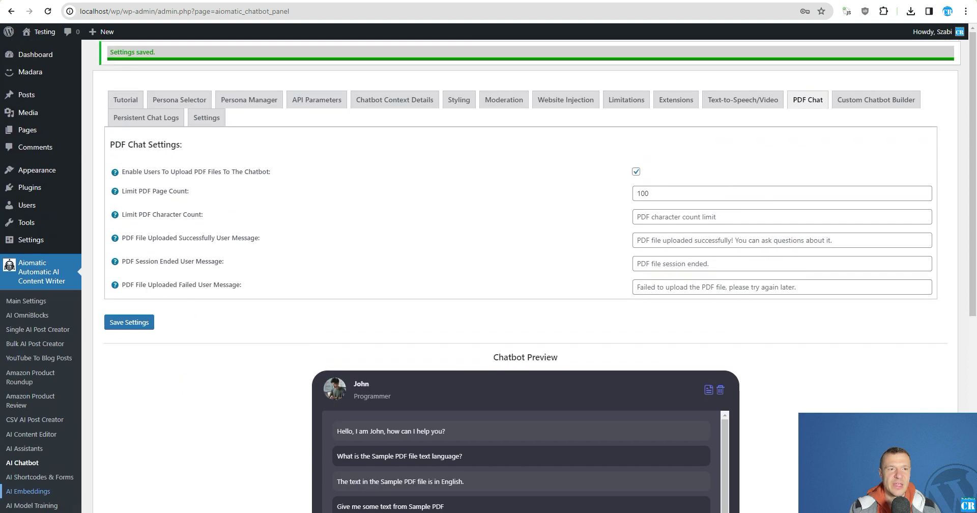
left_click(577, 143)
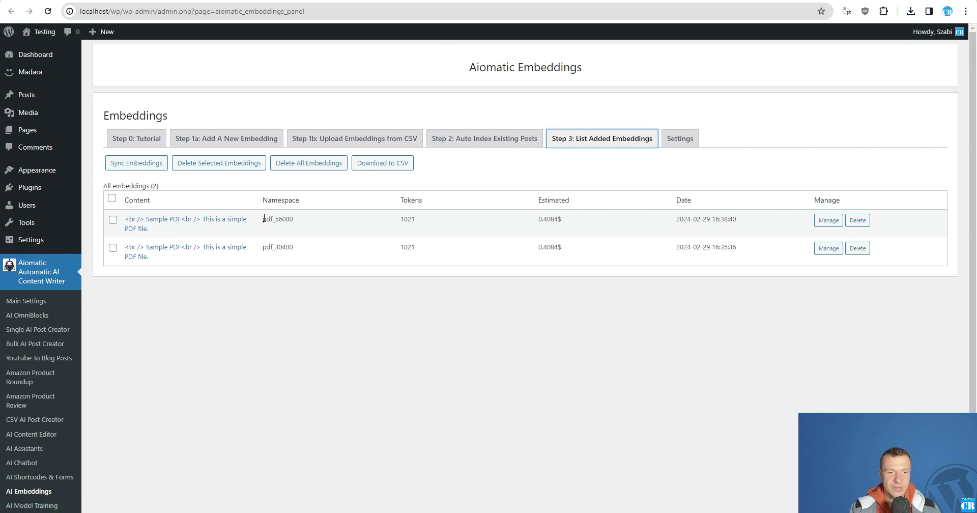
left_click_drag(264, 218, 277, 219)
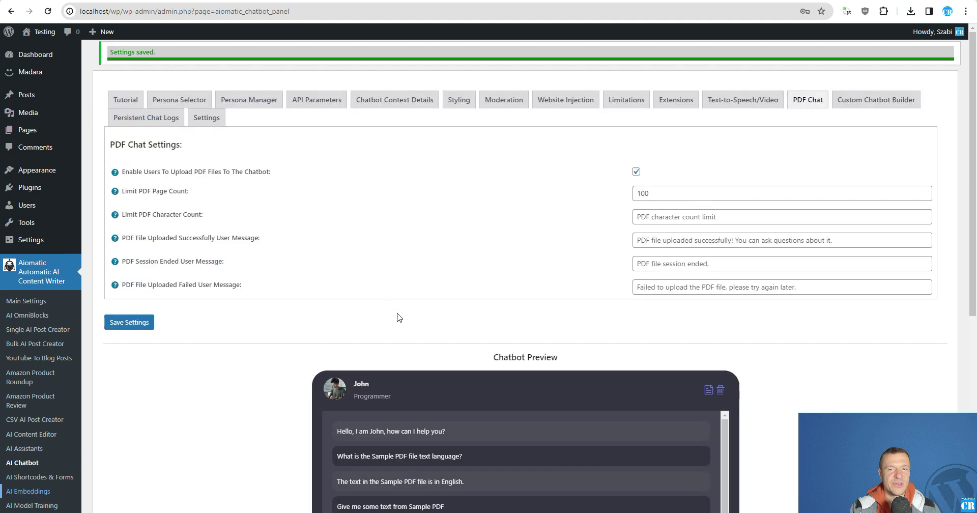
scroll(396, 318, "down", 4)
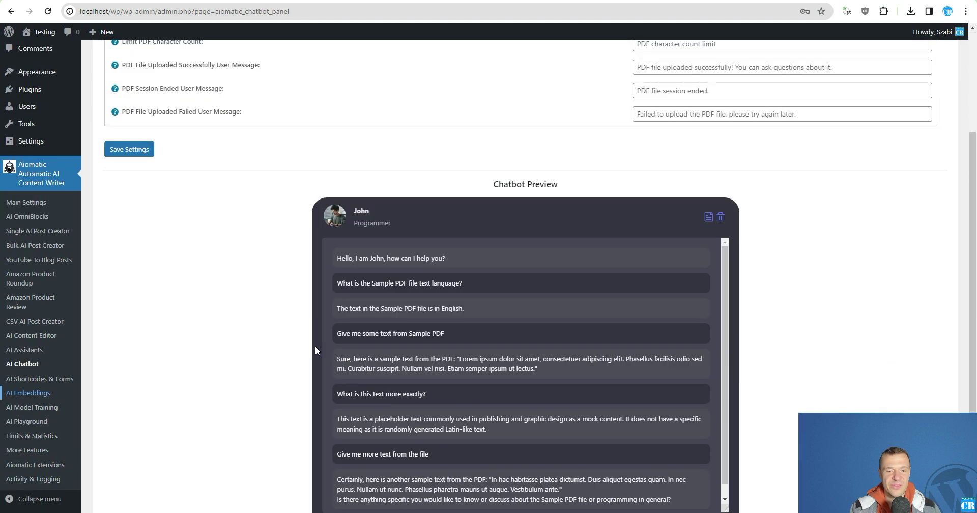
scroll(726, 503, "down", 1)
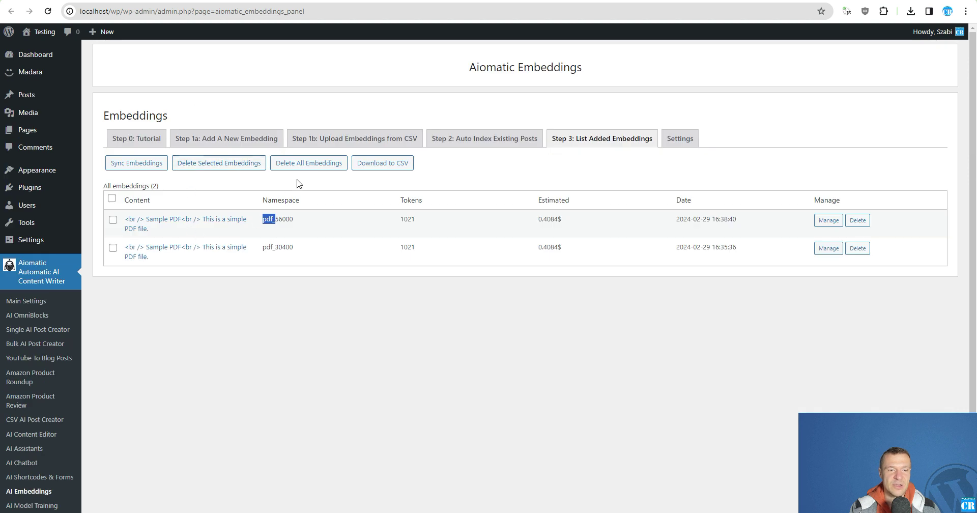
Select both Sample PDF embeddings in the added embeddings list and delete them, confirming the deletion
left_click(298, 183)
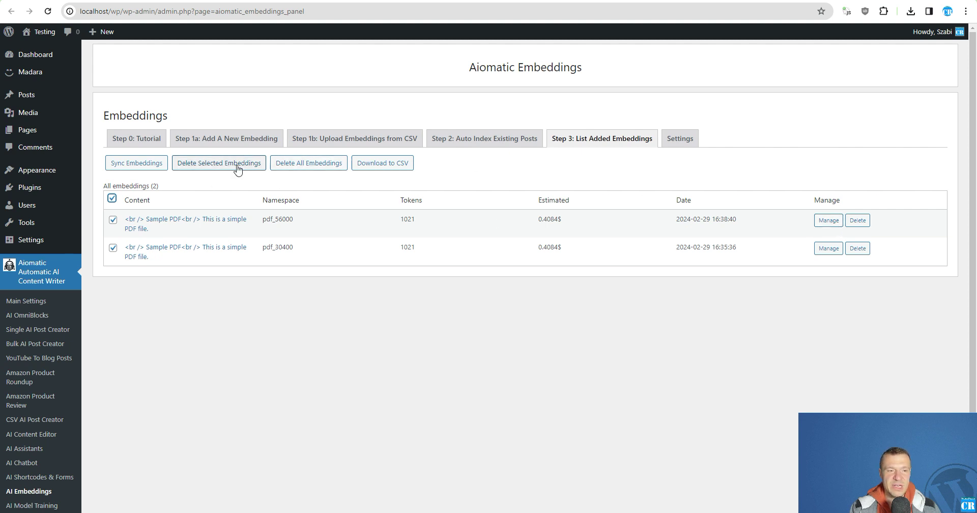
left_click(213, 170)
left_click(524, 81)
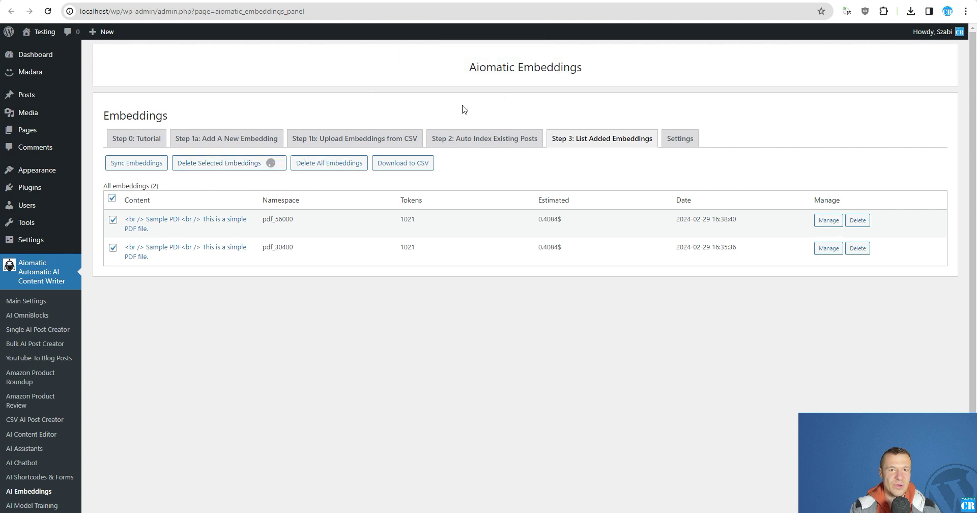
key("Return")
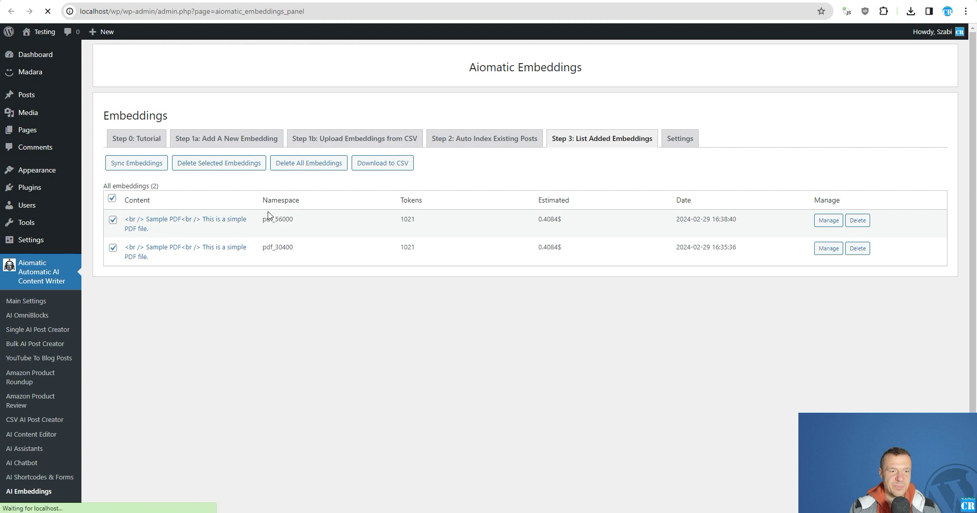